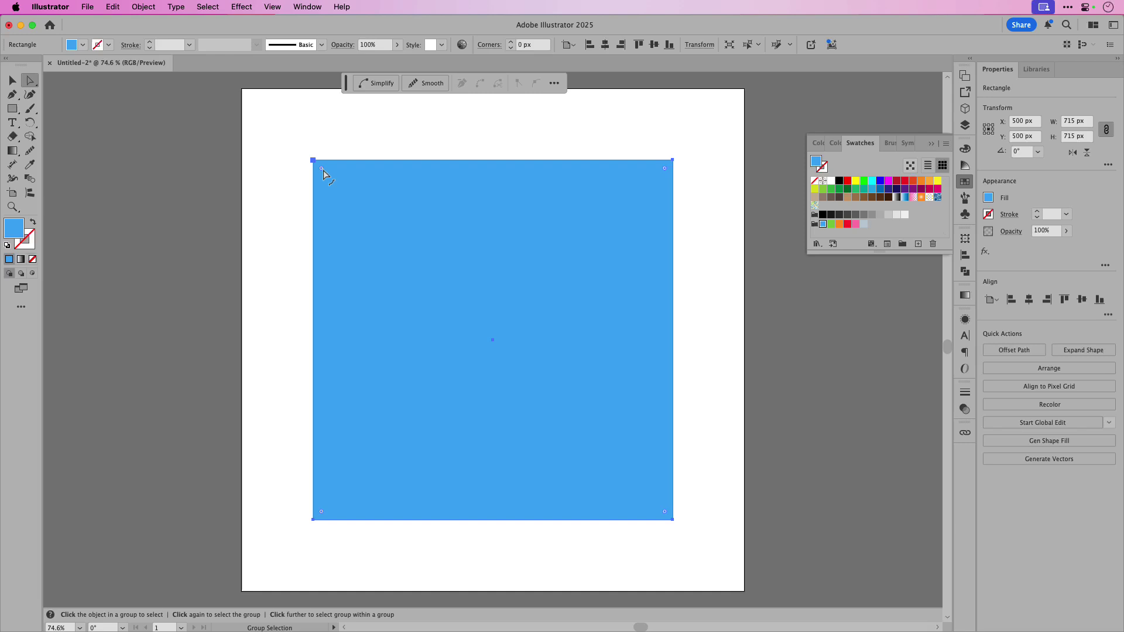
- Pull the corners into a star, then inflate it in 3D with more depth, lit from lower down
{"action": "left_click_drag", "start_coordinate": [324, 174], "coordinate": [534, 318]}
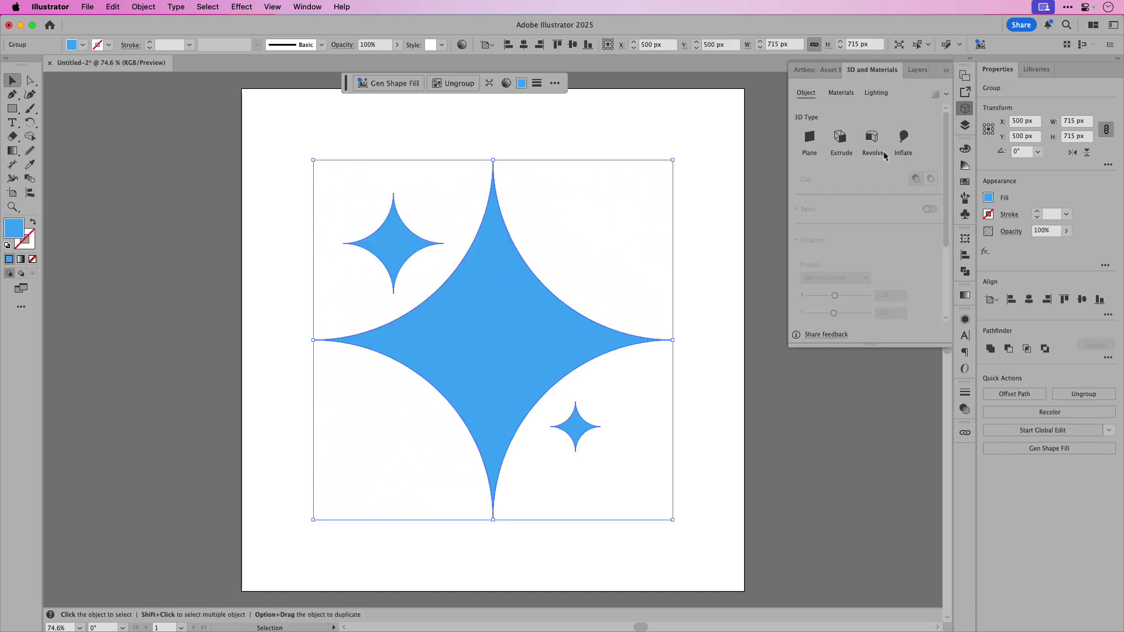
{"action": "left_click", "coordinate": [905, 144]}
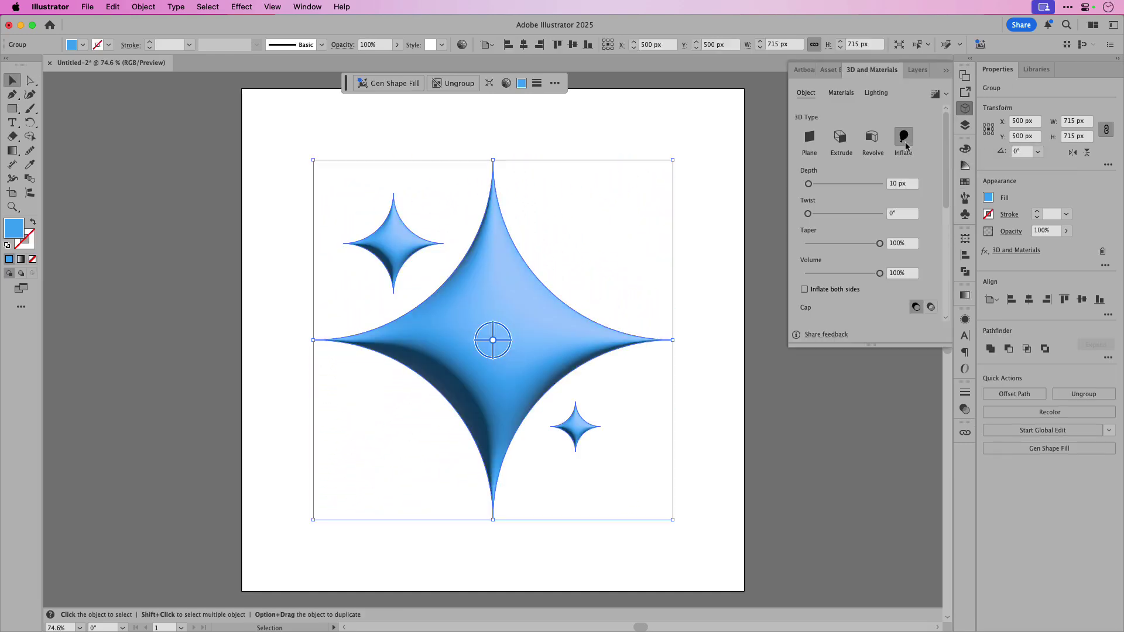
{"action": "left_click_drag", "start_coordinate": [809, 185], "coordinate": [837, 185]}
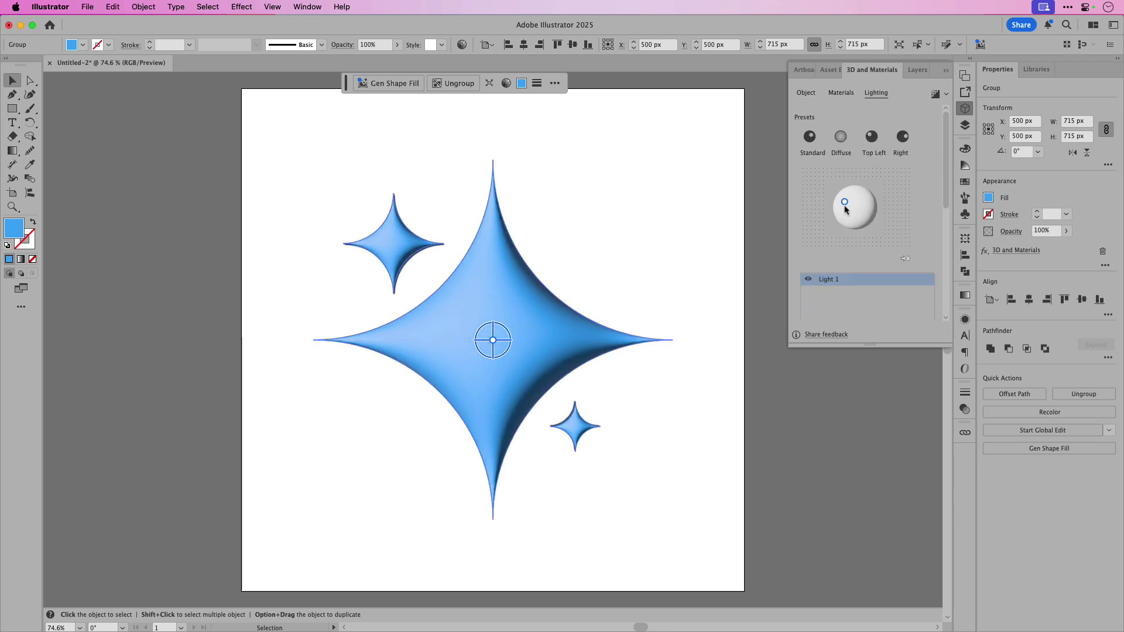
{"action": "left_click_drag", "start_coordinate": [846, 209], "coordinate": [846, 225]}
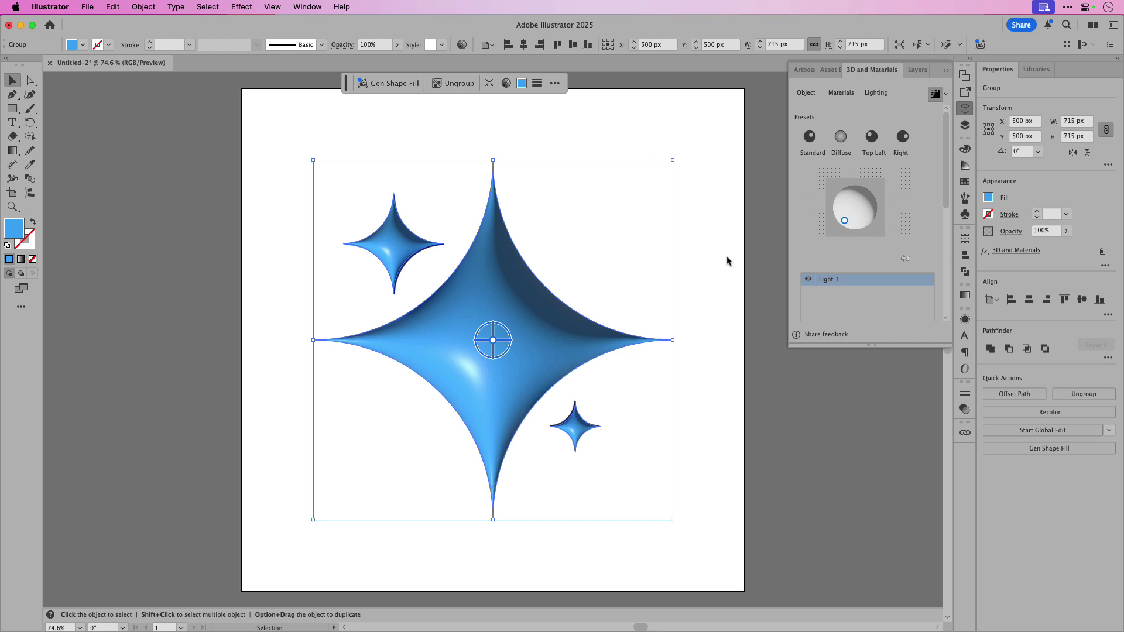
- Save the star cluster as a graphic in the 3D Assets library
{"action": "left_click", "coordinate": [1036, 69]}
{"action": "left_click", "coordinate": [1096, 626]}
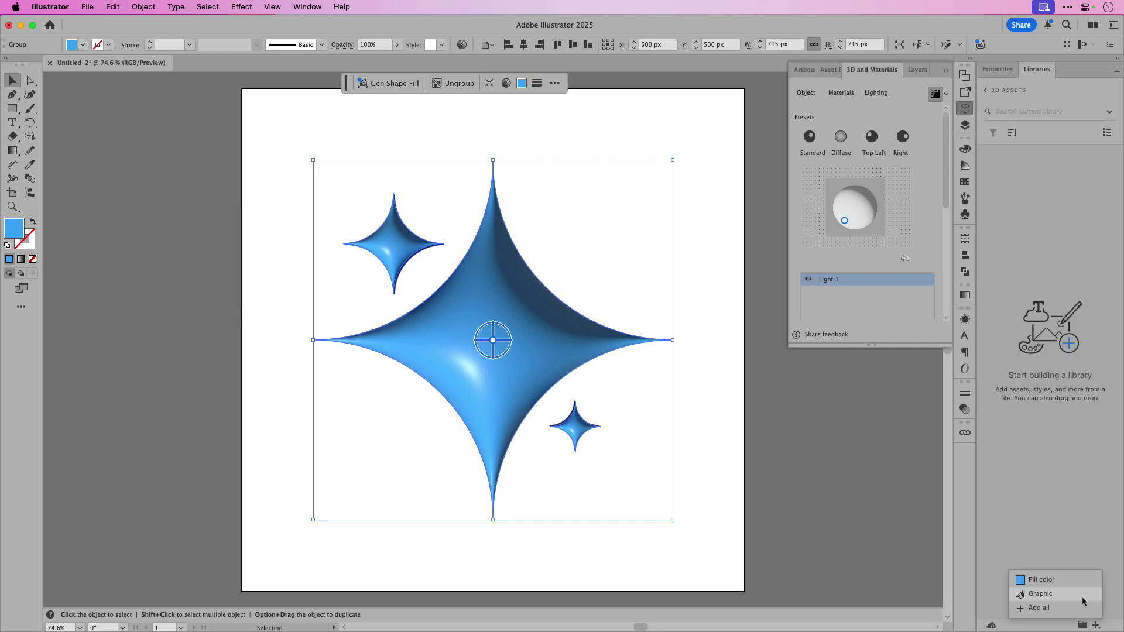
{"action": "left_click", "coordinate": [1083, 601]}
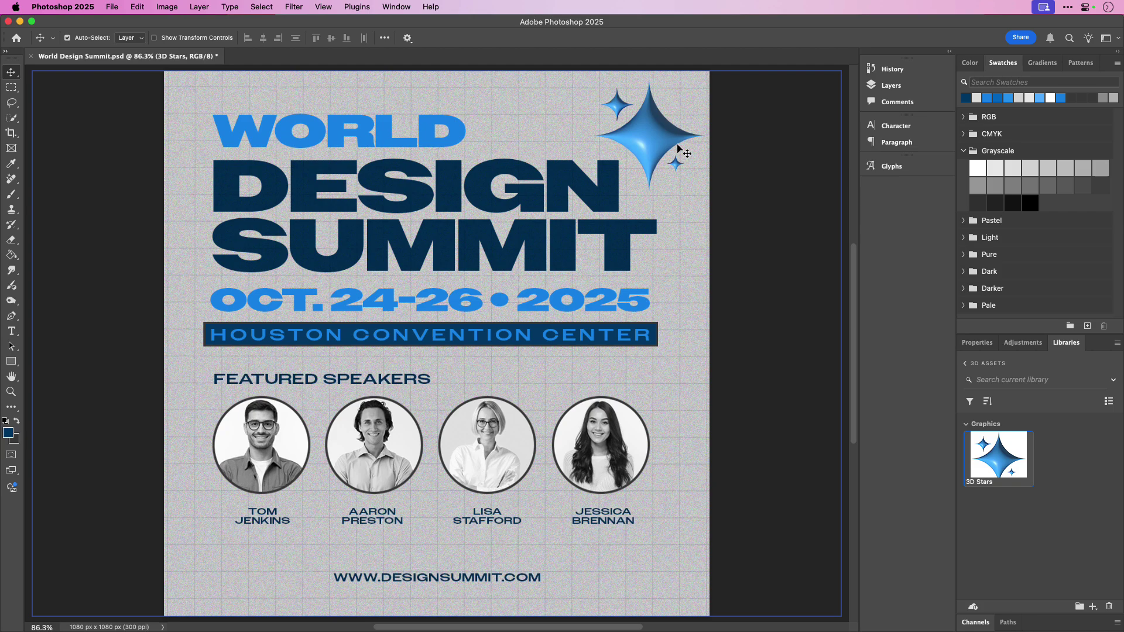
- Drag the 3D Stars layer down over the speaker photos on the summit poster
{"action": "left_click_drag", "start_coordinate": [654, 141], "coordinate": [319, 420]}
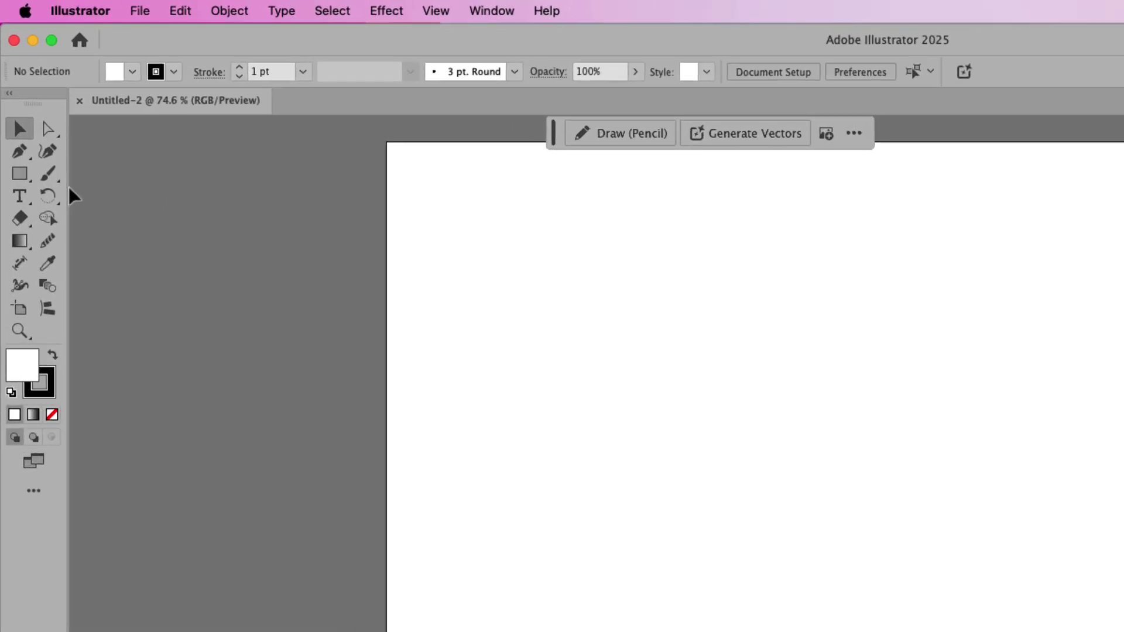
- Draw a square with the Rectangle tool, entering 715 px width and height
{"action": "left_click", "coordinate": [13, 111]}
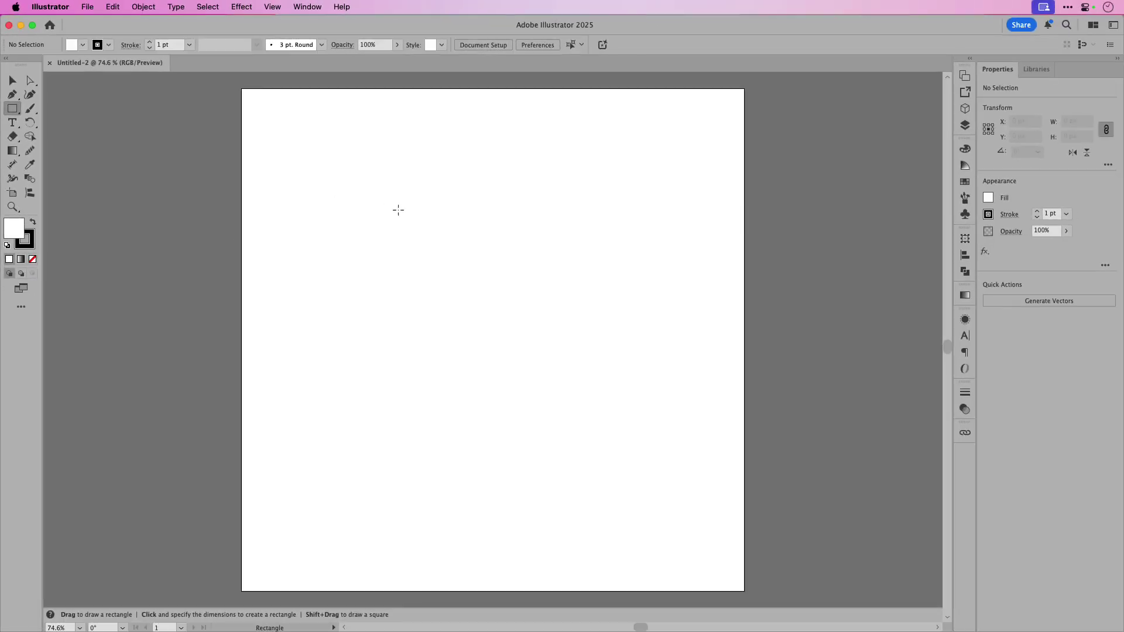
{"action": "left_click", "coordinate": [403, 211]}
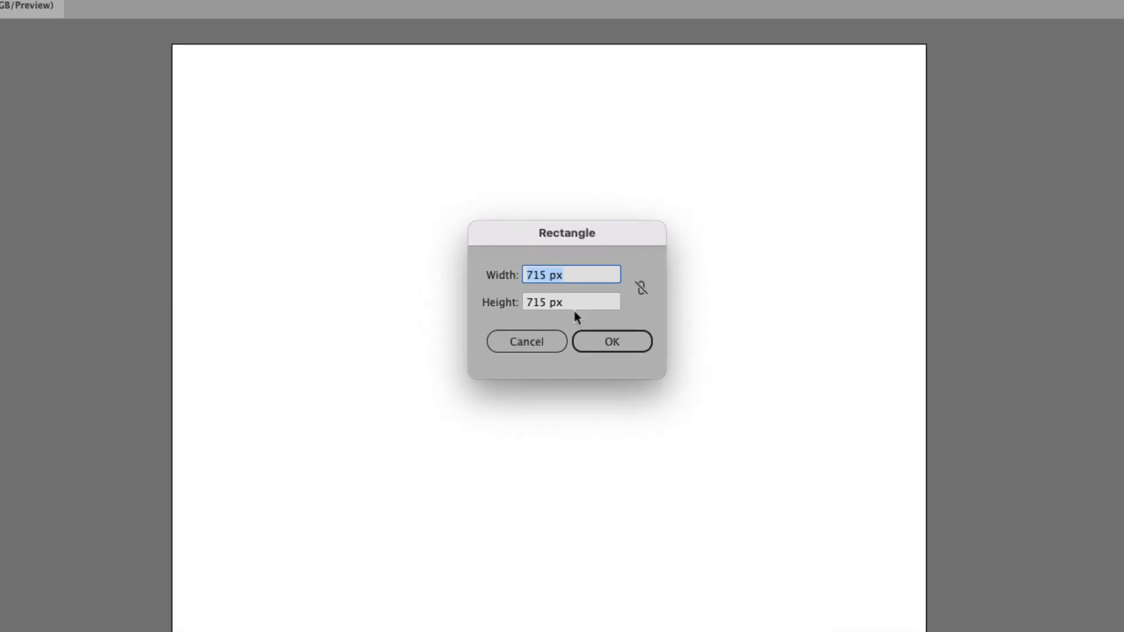
{"action": "left_click", "coordinate": [590, 305]}
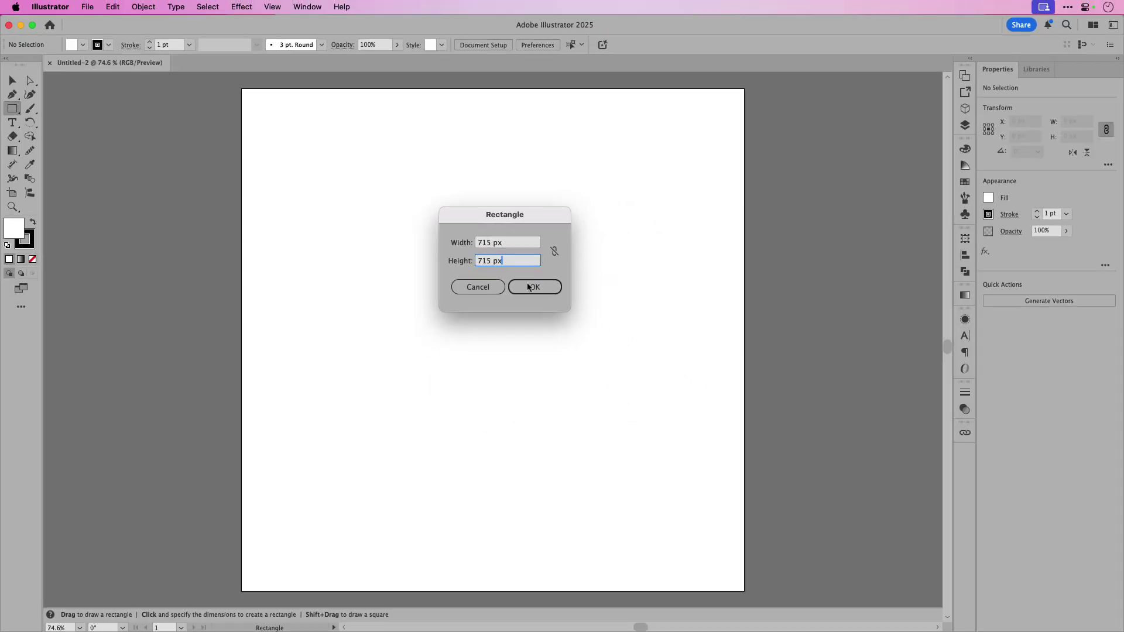
{"action": "left_click", "coordinate": [608, 345]}
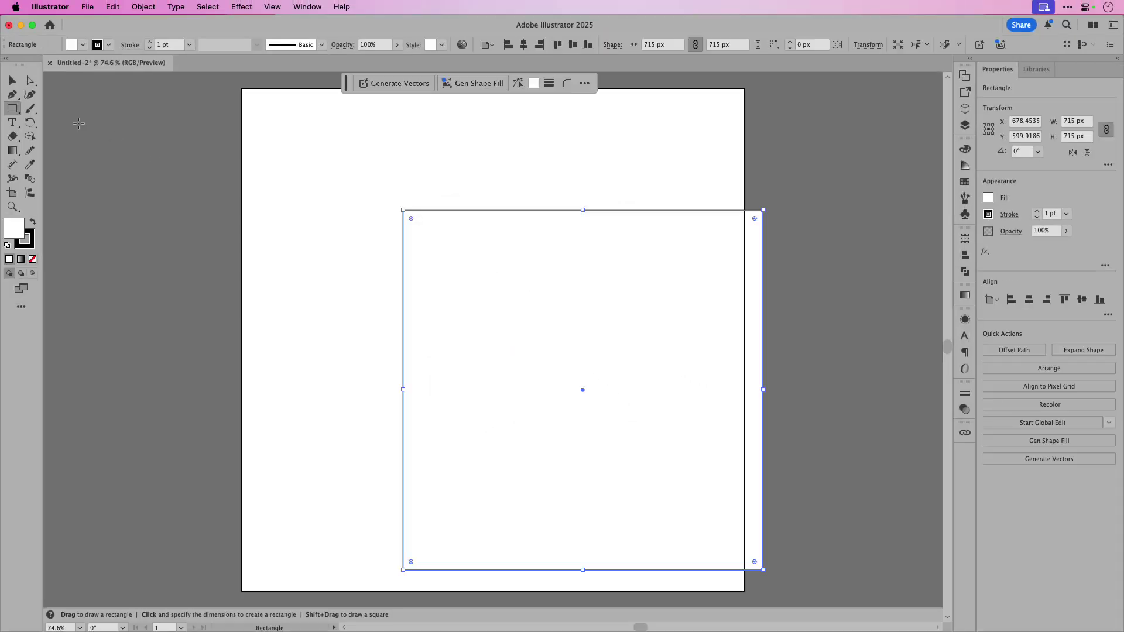
- Centre the square horizontally and vertically on the artboard
{"action": "left_click", "coordinate": [13, 80]}
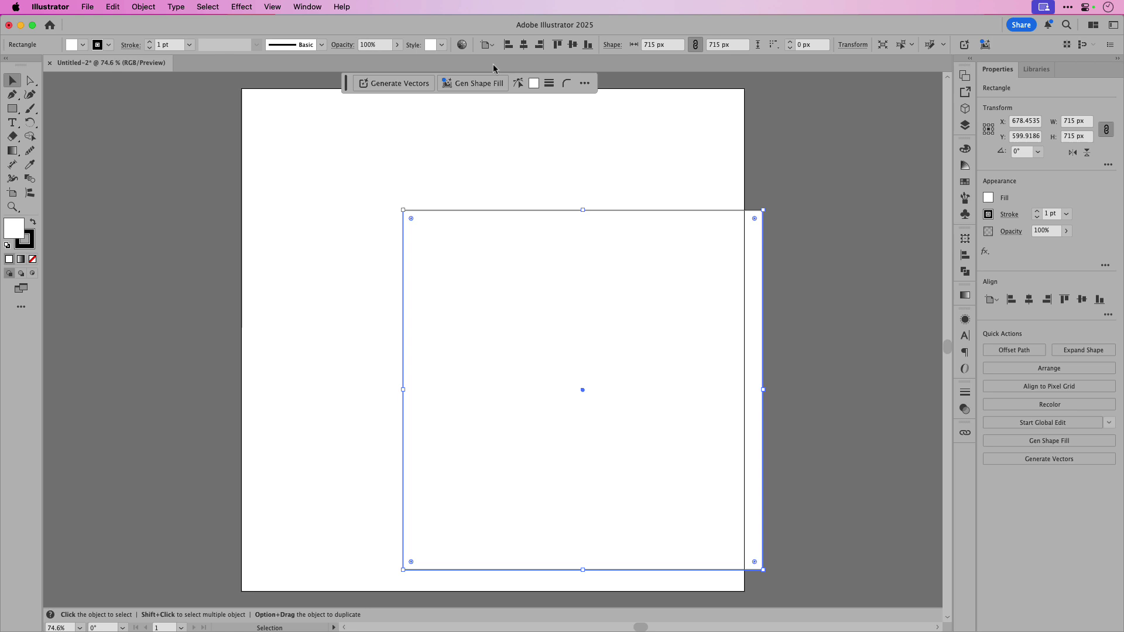
{"action": "left_click", "coordinate": [524, 46]}
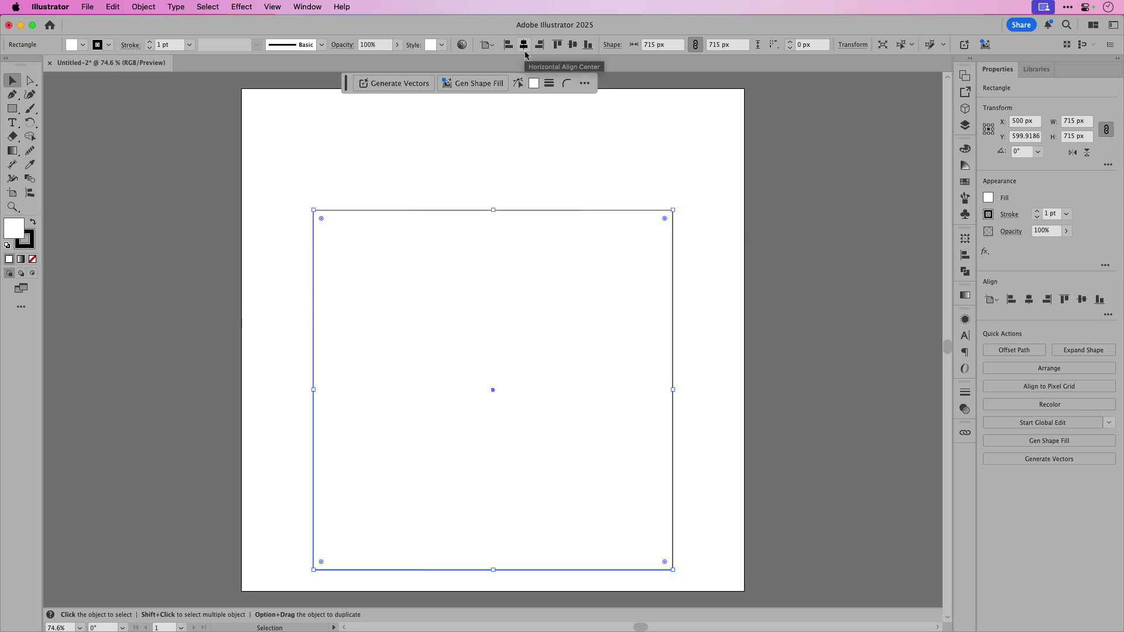
{"action": "left_click", "coordinate": [573, 45]}
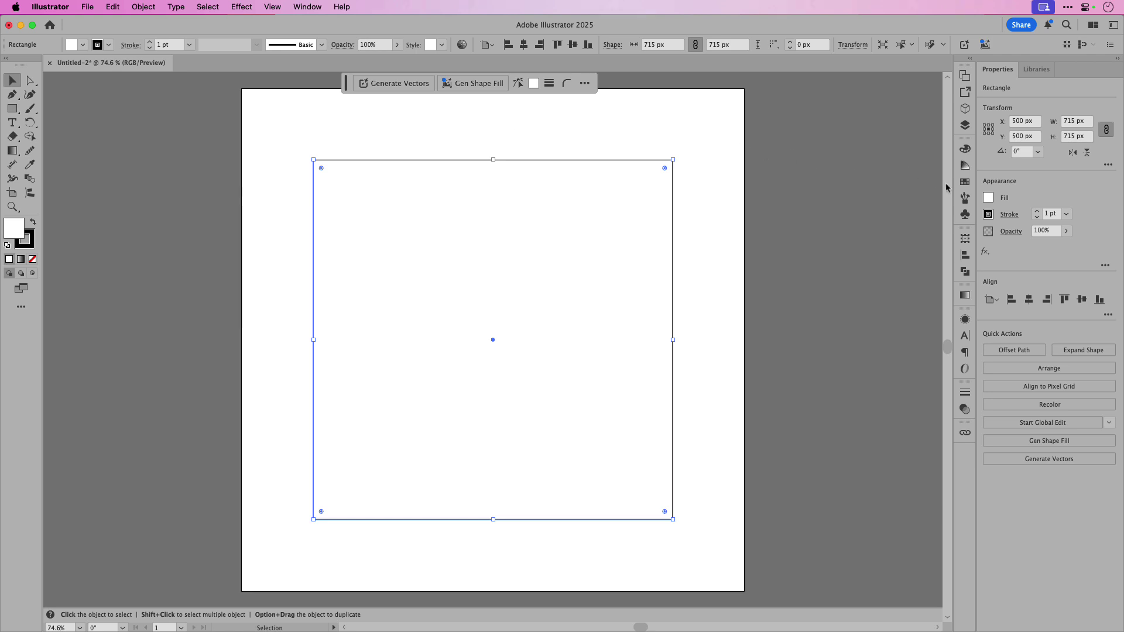
- Give the square a blue swatch fill and set its stroke to None
{"action": "left_click", "coordinate": [965, 182]}
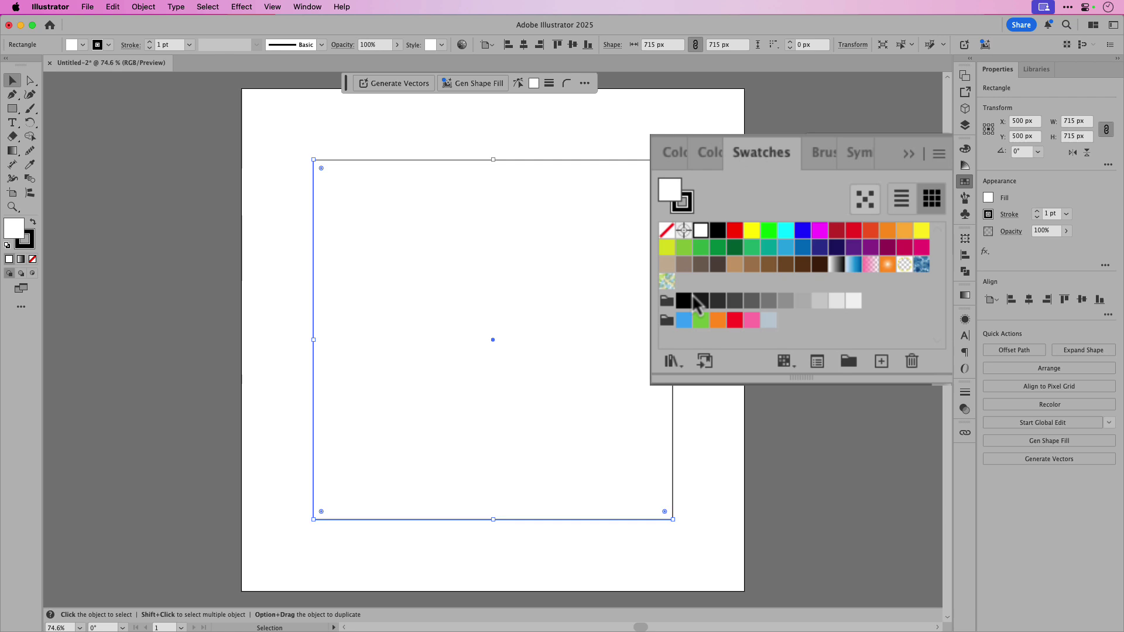
{"action": "left_click", "coordinate": [683, 321]}
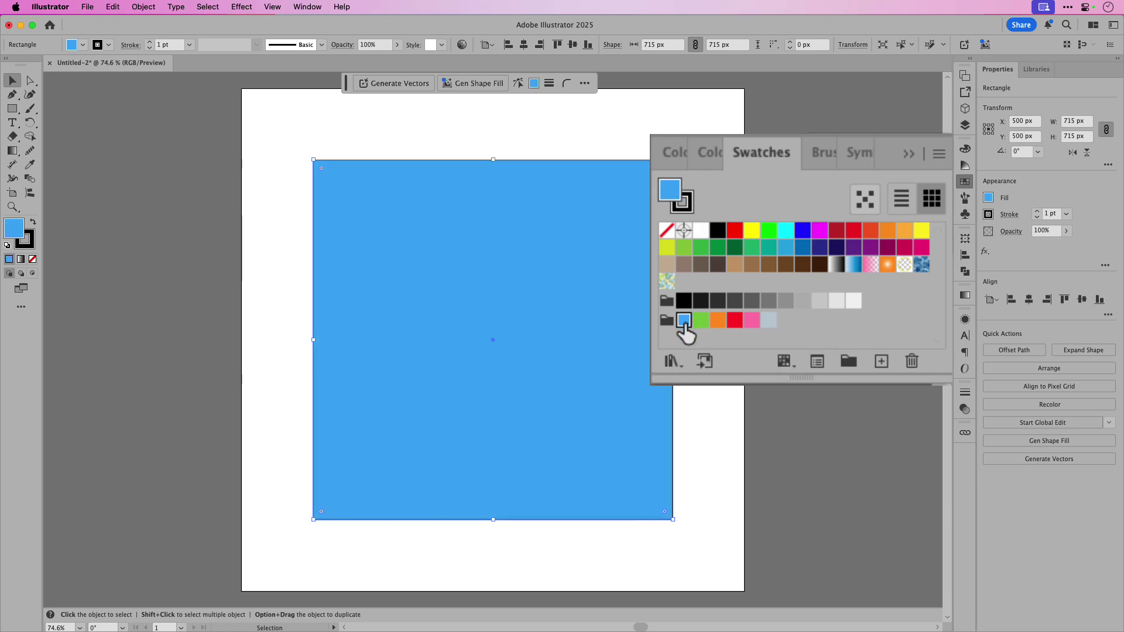
{"action": "left_click", "coordinate": [683, 205]}
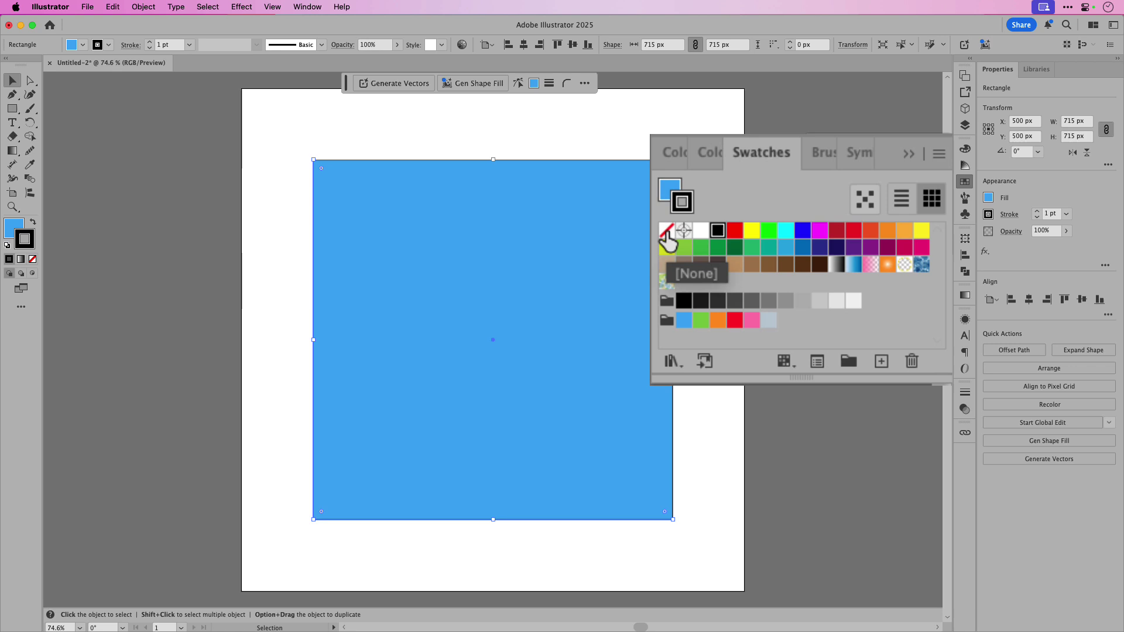
{"action": "left_click", "coordinate": [667, 231]}
{"action": "left_click", "coordinate": [669, 190]}
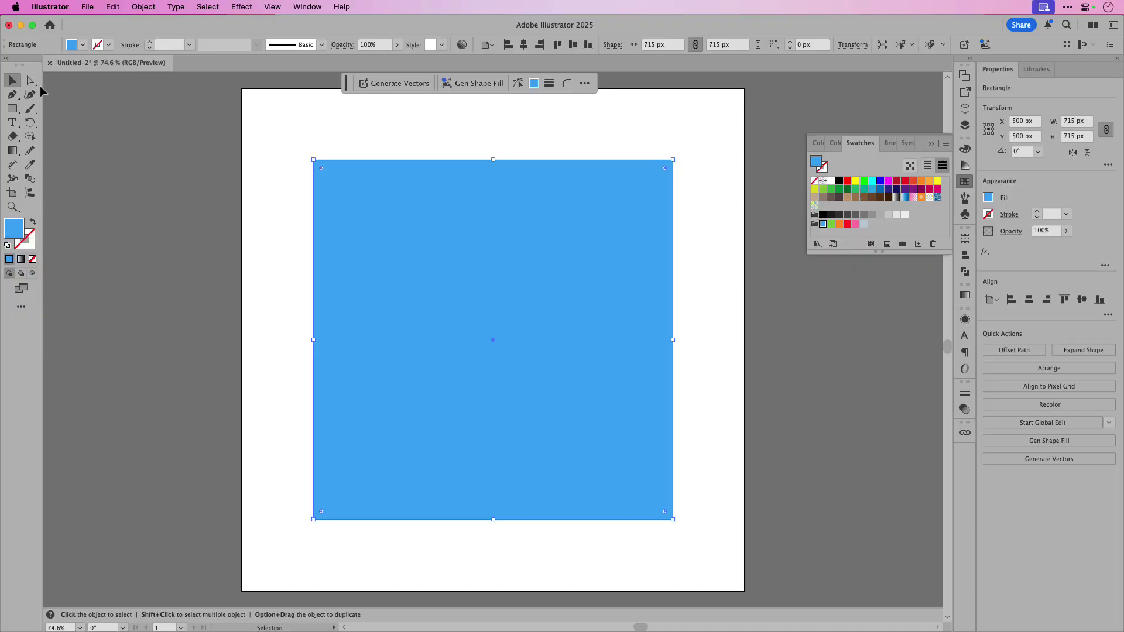
- Drag a corner widget inward to about 357.5 px radius, forming a concave four-point star
{"action": "left_click", "coordinate": [30, 80]}
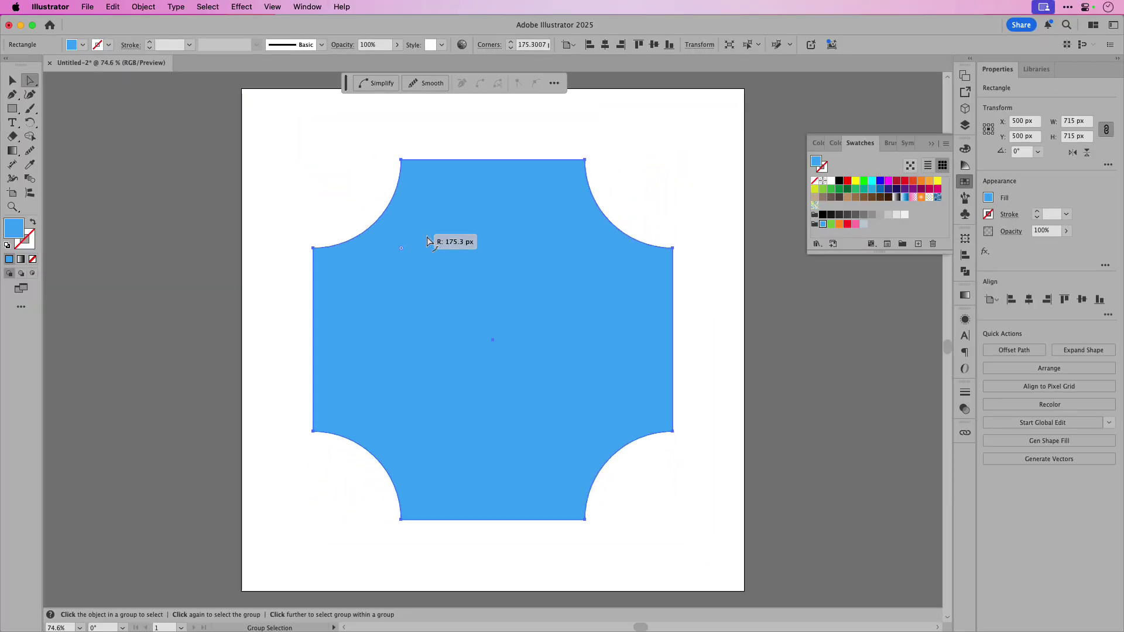
{"action": "left_click_drag", "start_coordinate": [428, 242], "coordinate": [619, 357]}
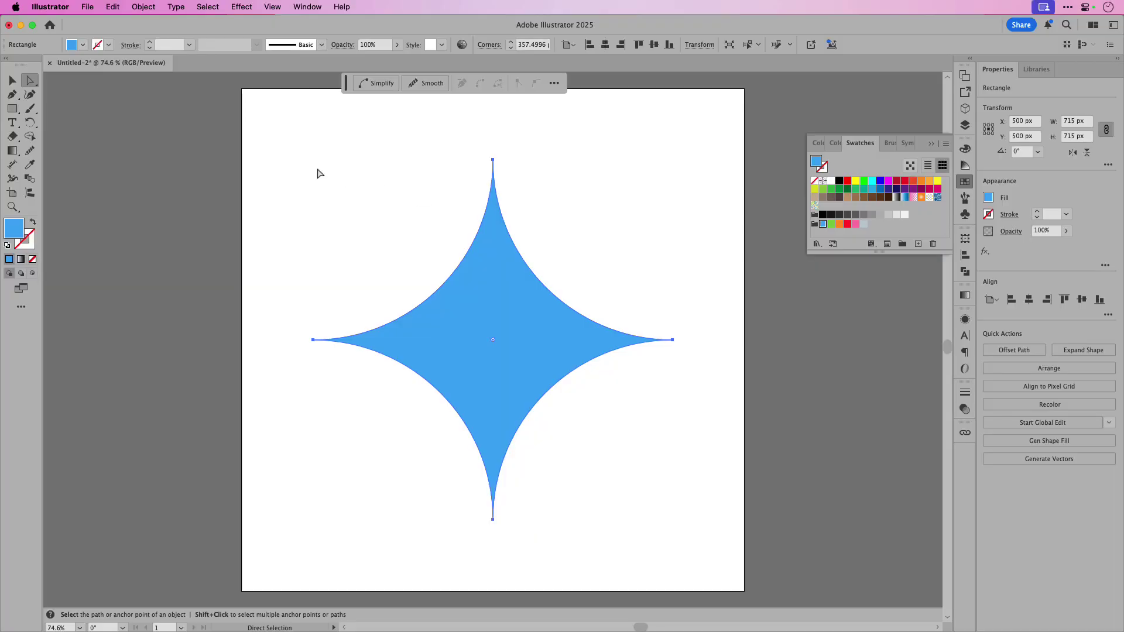
- Duplicate the star to the upper left and scale the copy to 200 px wide
{"action": "left_click", "coordinate": [13, 80]}
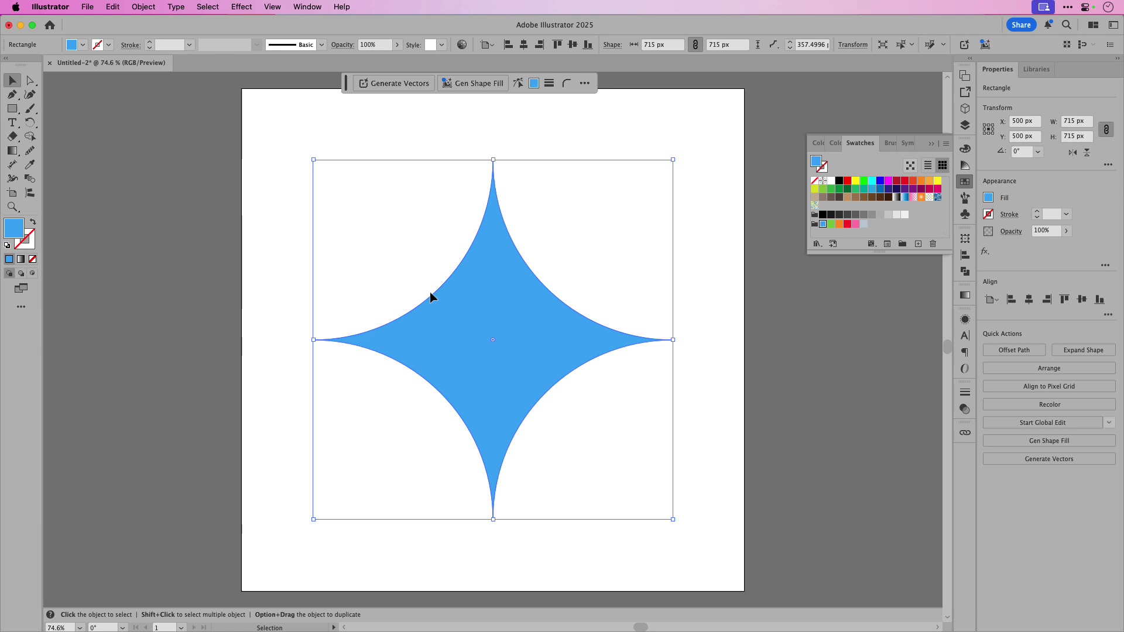
{"action": "left_click_drag", "start_coordinate": [485, 327], "coordinate": [377, 260]}
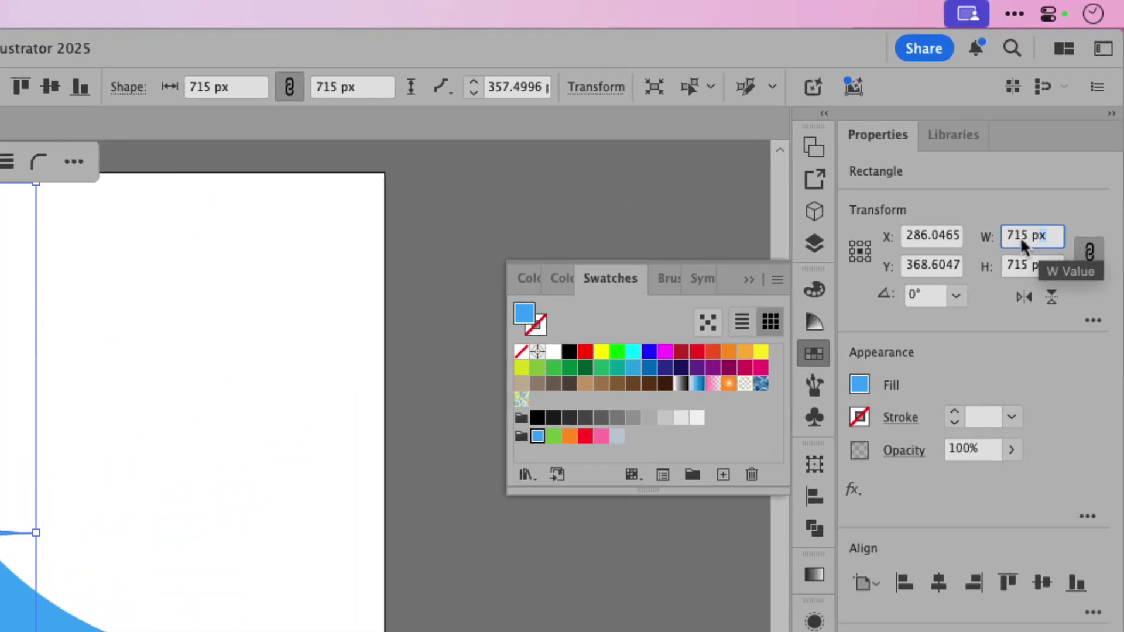
{"action": "left_click", "coordinate": [1021, 240]}
{"action": "type", "text": "200"}
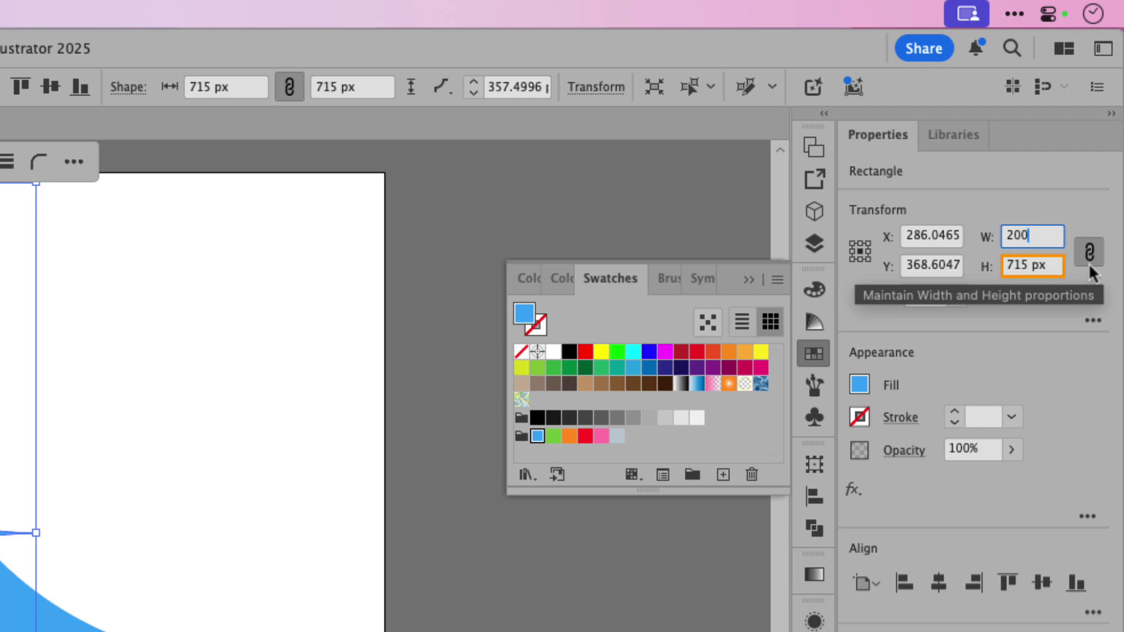
{"action": "key", "text": "Tab"}
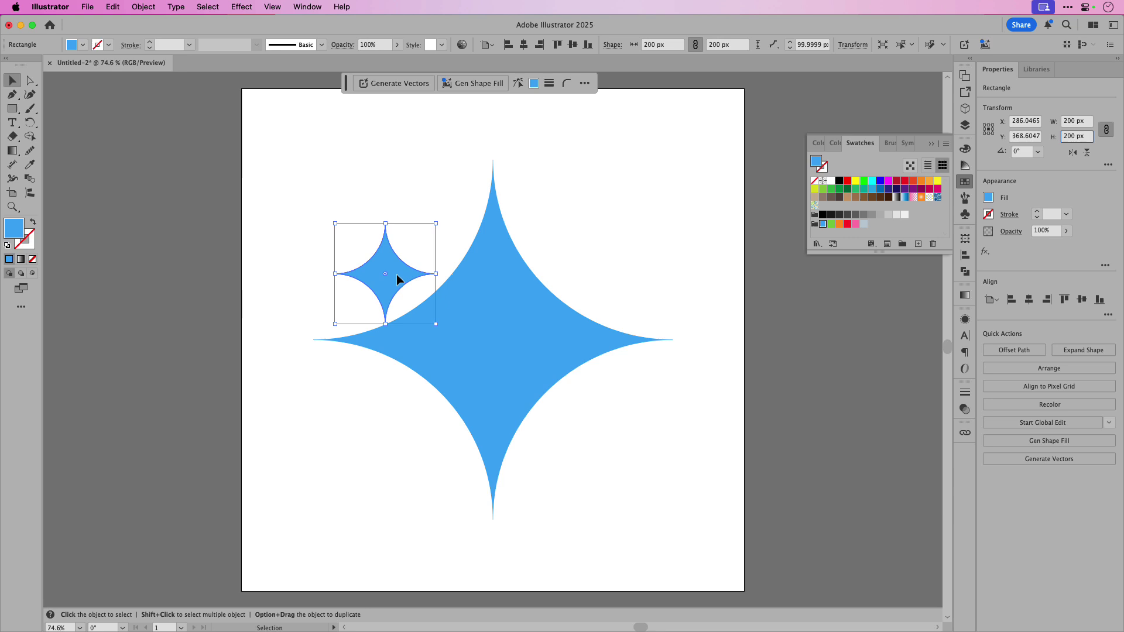
- Add a 100 px star at lower right and nudge both small stars into place
{"action": "left_click_drag", "start_coordinate": [397, 275], "coordinate": [614, 445]}
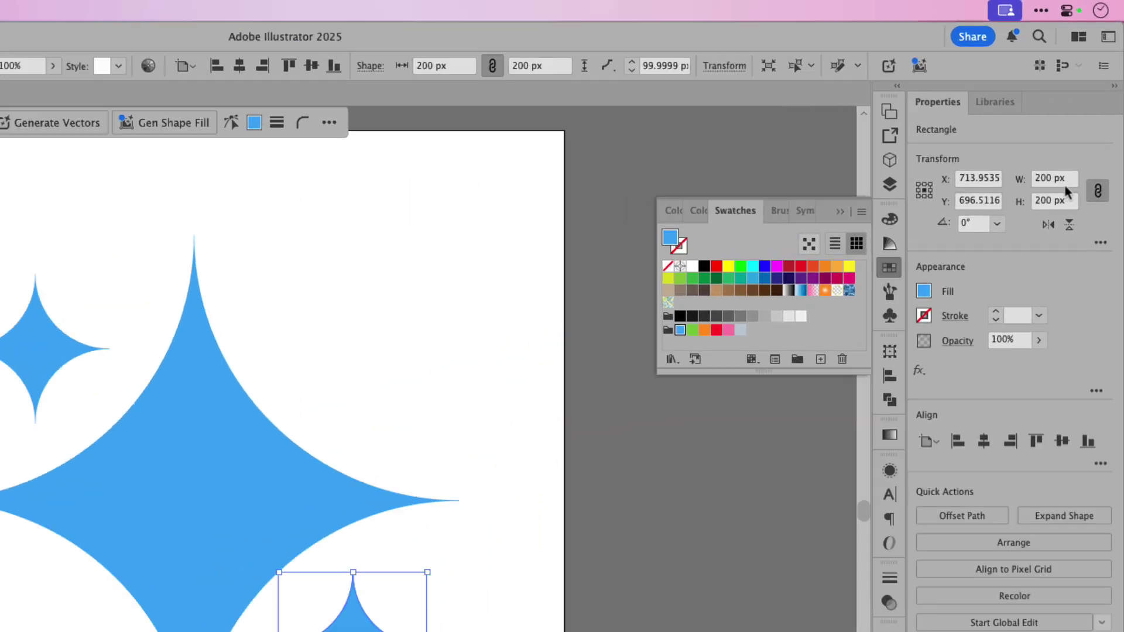
{"action": "left_click", "coordinate": [1060, 122]}
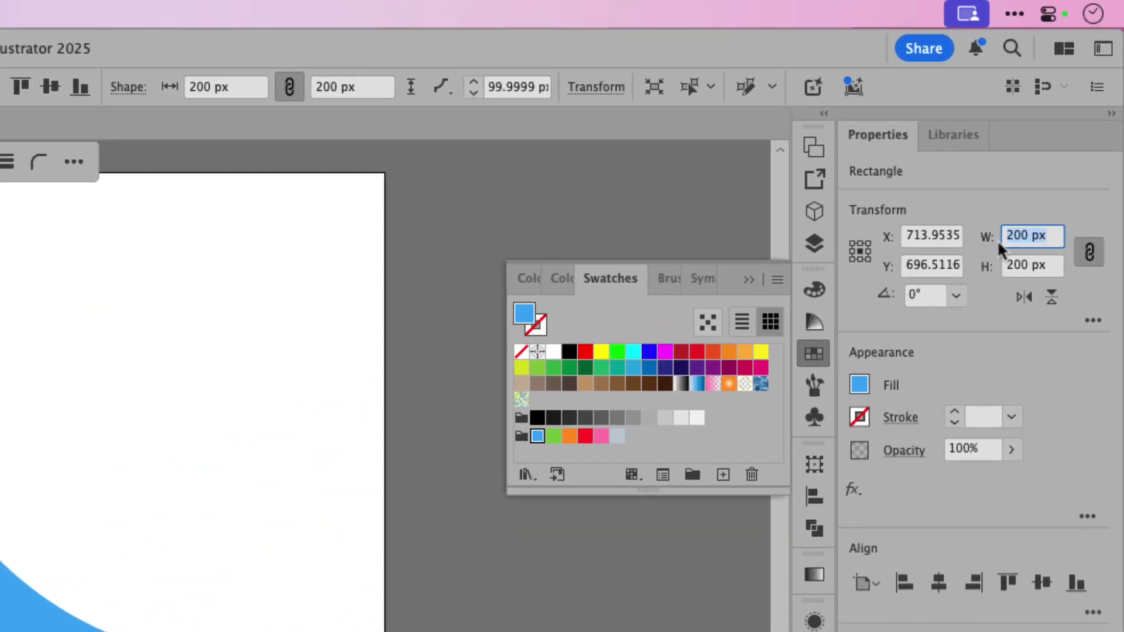
{"action": "type", "text": "100"}
{"action": "key", "text": "Tab"}
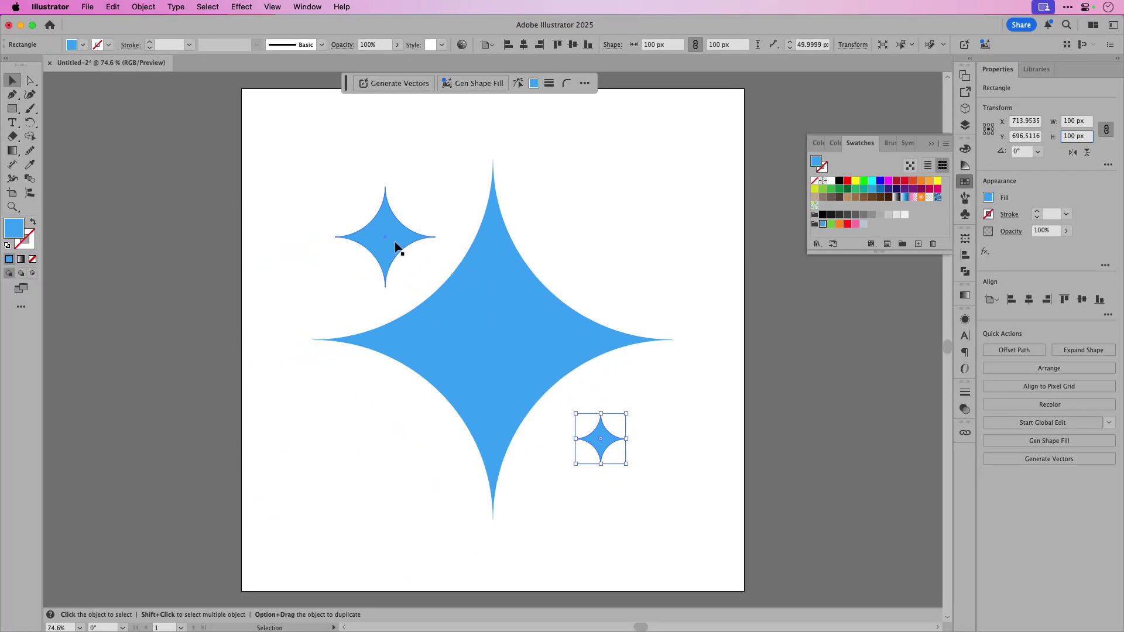
{"action": "left_click_drag", "start_coordinate": [396, 245], "coordinate": [406, 254]}
{"action": "left_click_drag", "start_coordinate": [594, 437], "coordinate": [572, 427]}
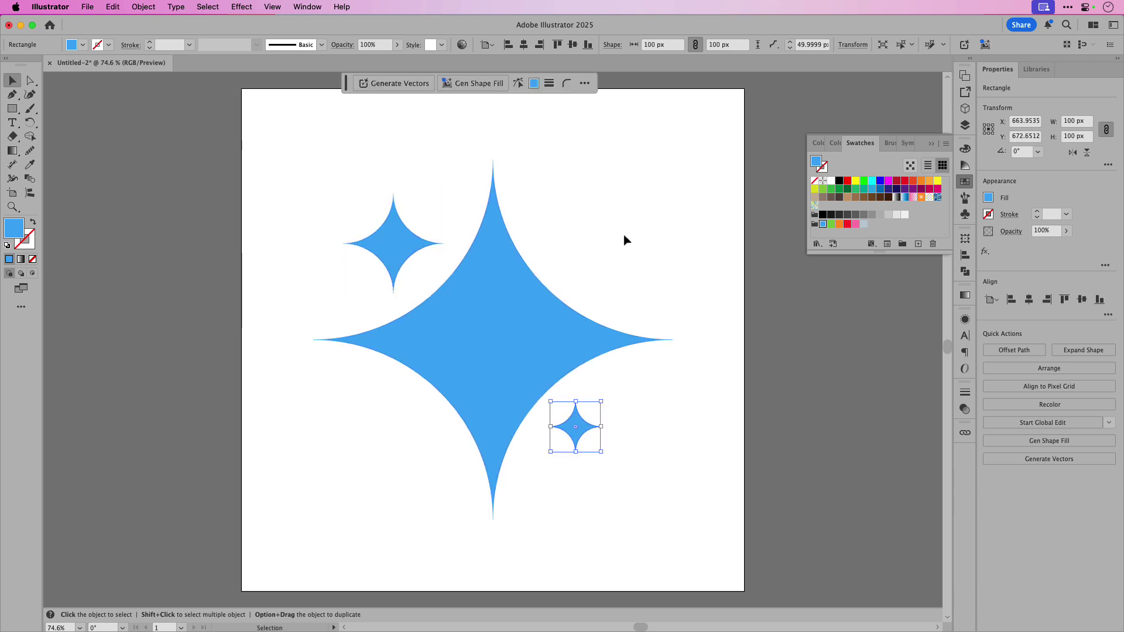
- Select all three stars and unite them with Pathfinder
{"action": "left_click_drag", "start_coordinate": [307, 177], "coordinate": [669, 488]}
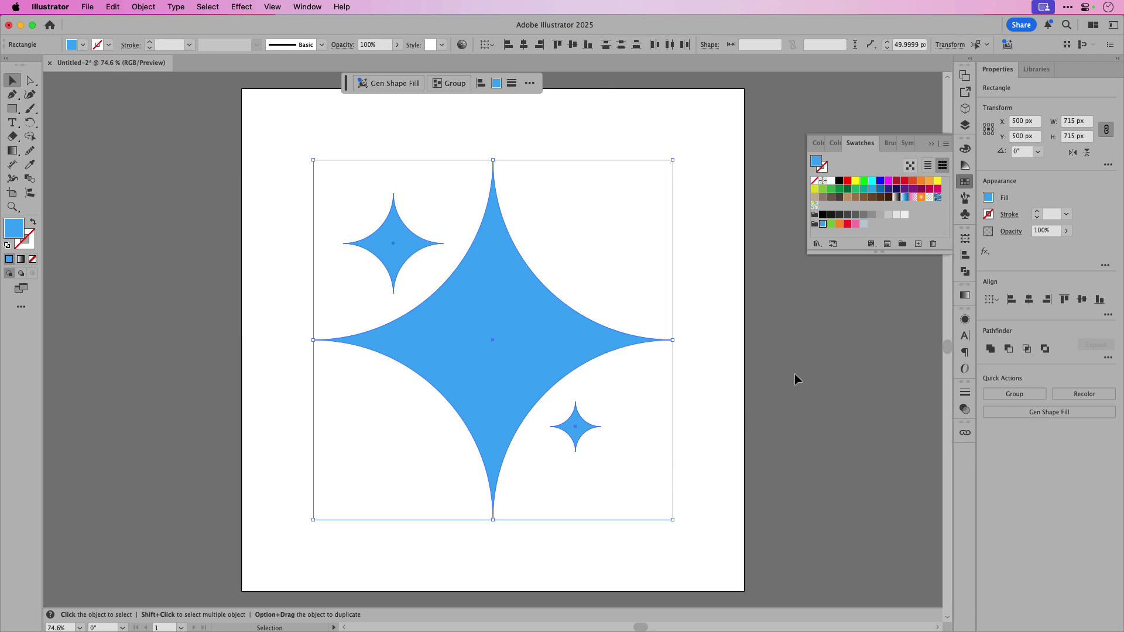
{"action": "left_click", "coordinate": [965, 274]}
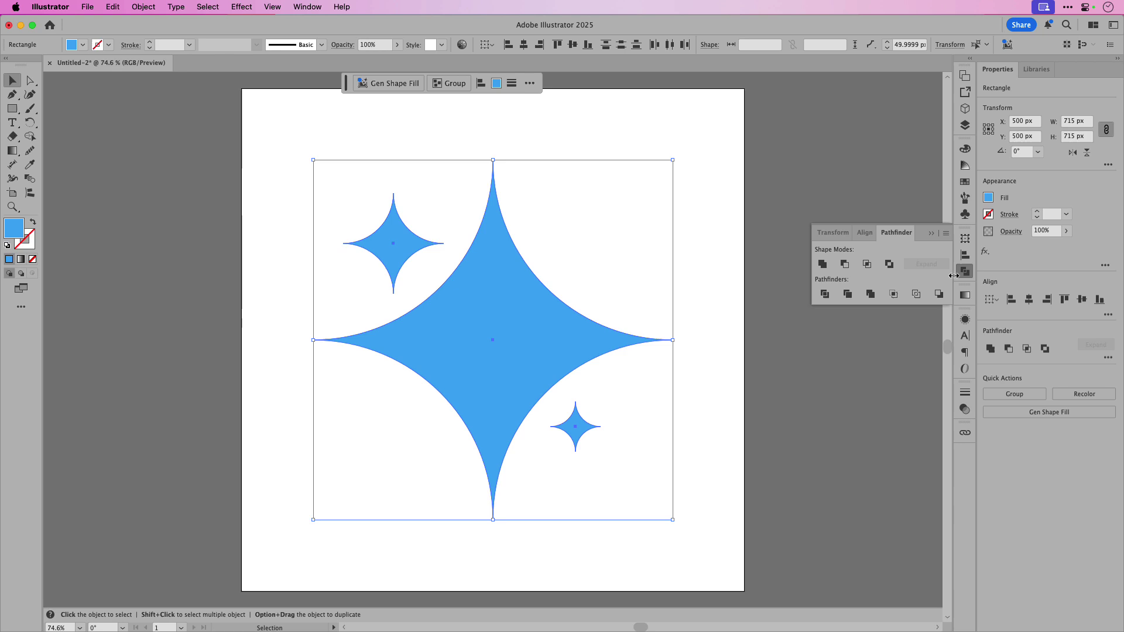
{"action": "left_click", "coordinate": [308, 7]}
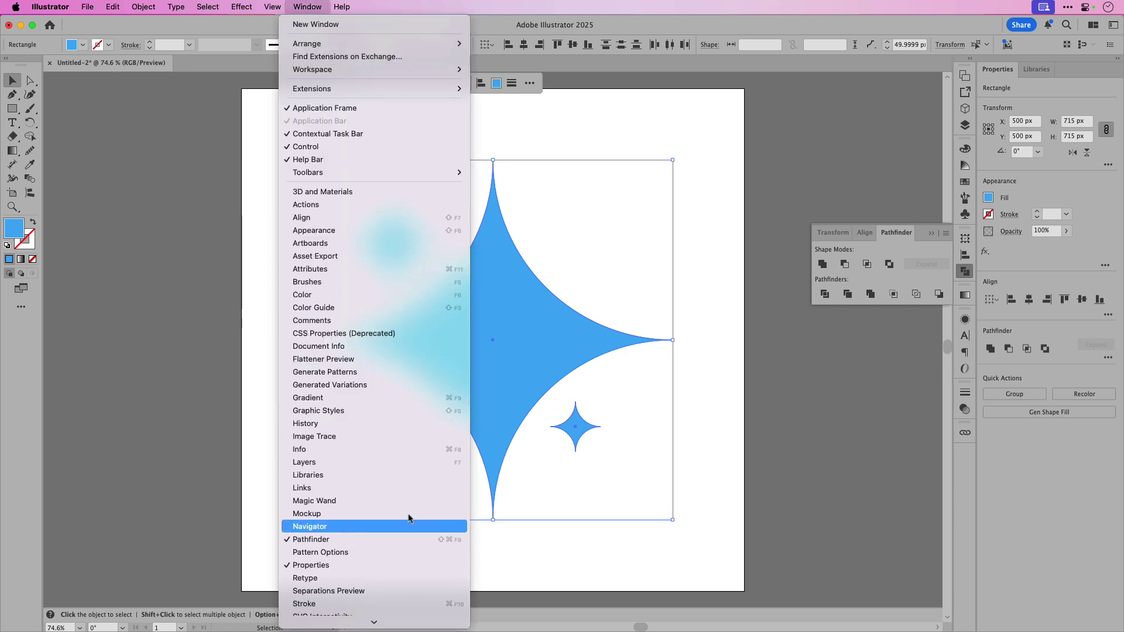
{"action": "left_click", "coordinate": [906, 235]}
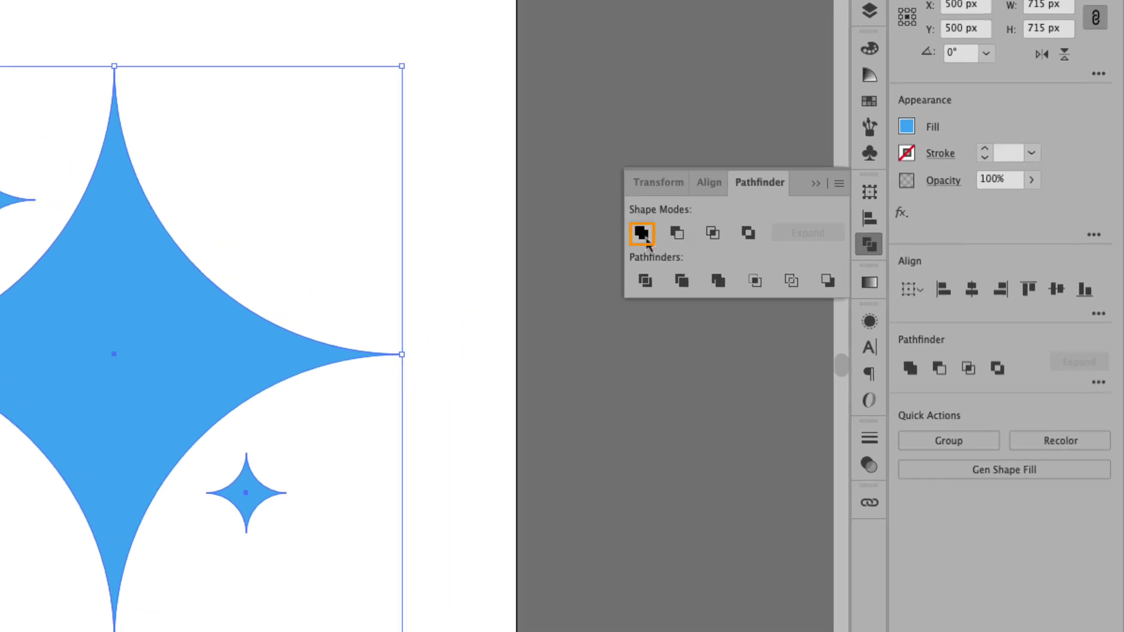
{"action": "left_click", "coordinate": [646, 242]}
- Move the combined star group toward the artboard's top-left
{"action": "left_click", "coordinate": [376, 263]}
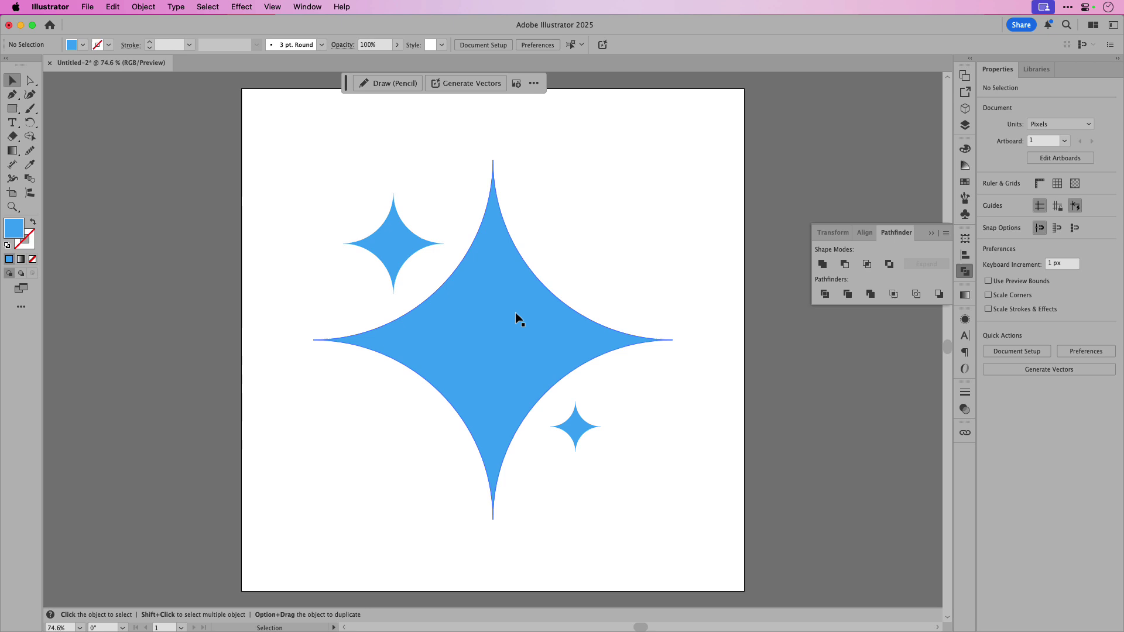
{"action": "left_click", "coordinate": [515, 314]}
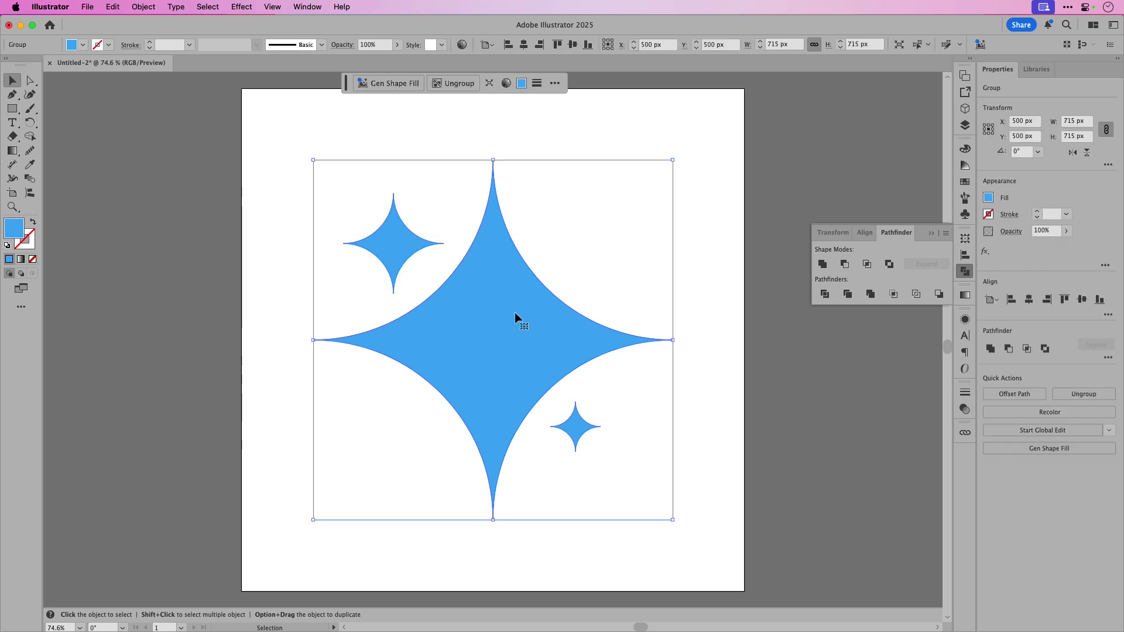
{"action": "left_click_drag", "start_coordinate": [515, 313], "coordinate": [425, 231]}
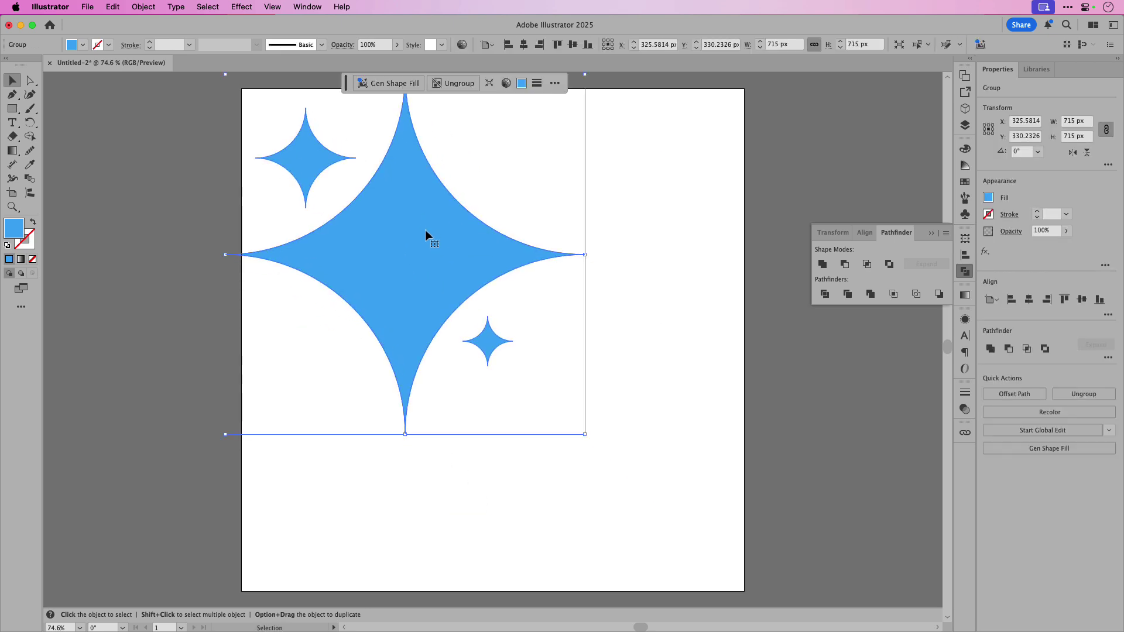
- Undo the move to recentre the stars and bring up the 3D and Materials panel
{"action": "key", "text": "super+z"}
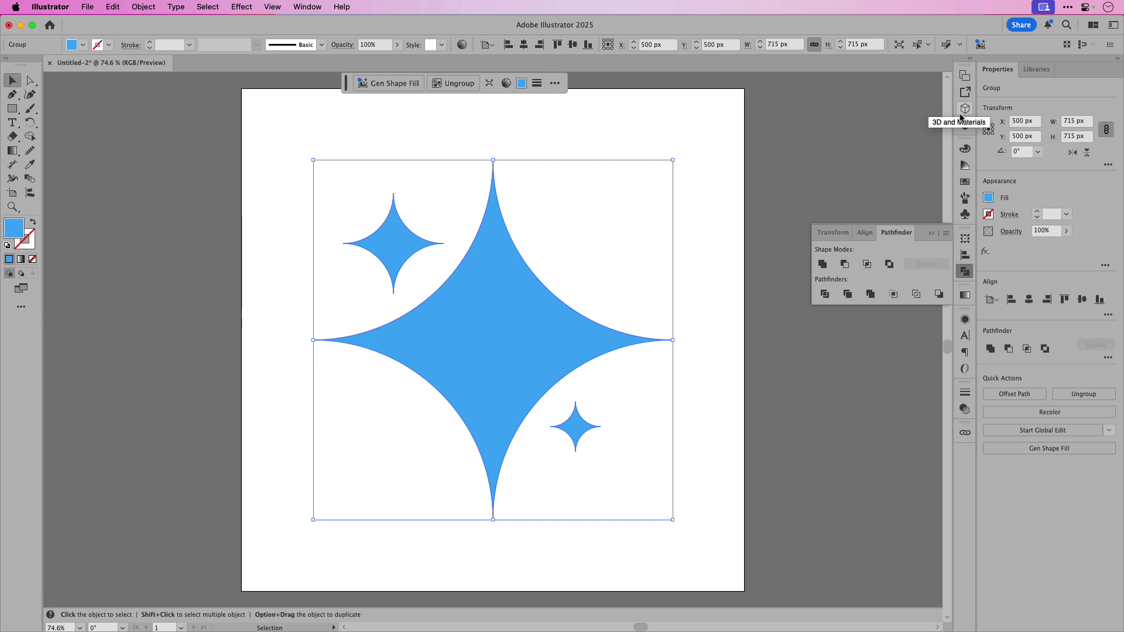
{"action": "left_click", "coordinate": [963, 112]}
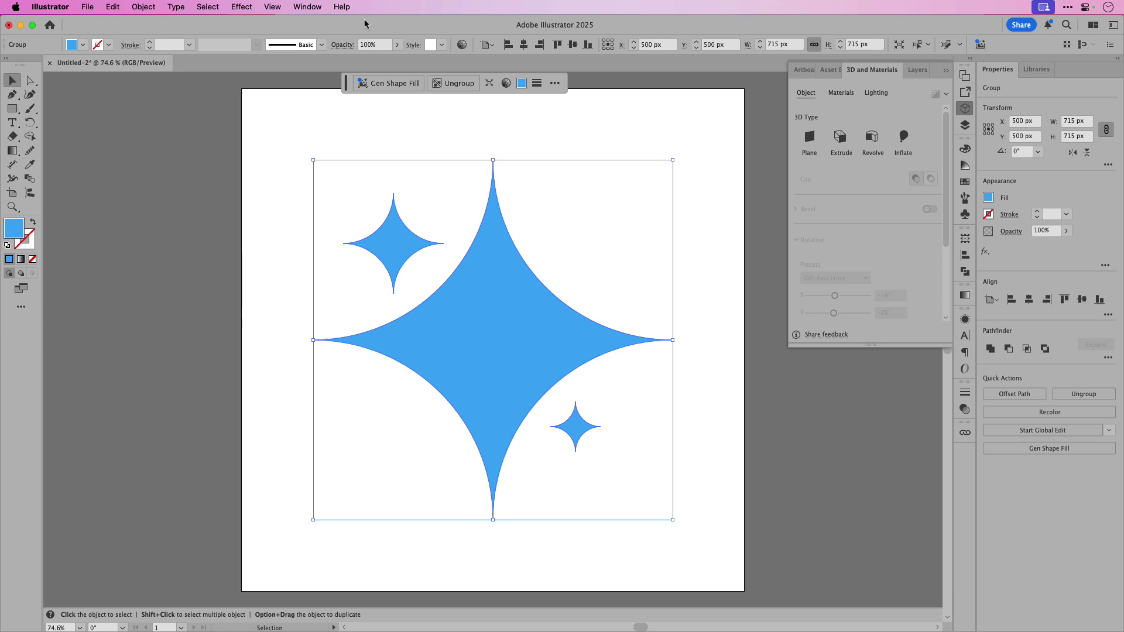
{"action": "left_click", "coordinate": [311, 7]}
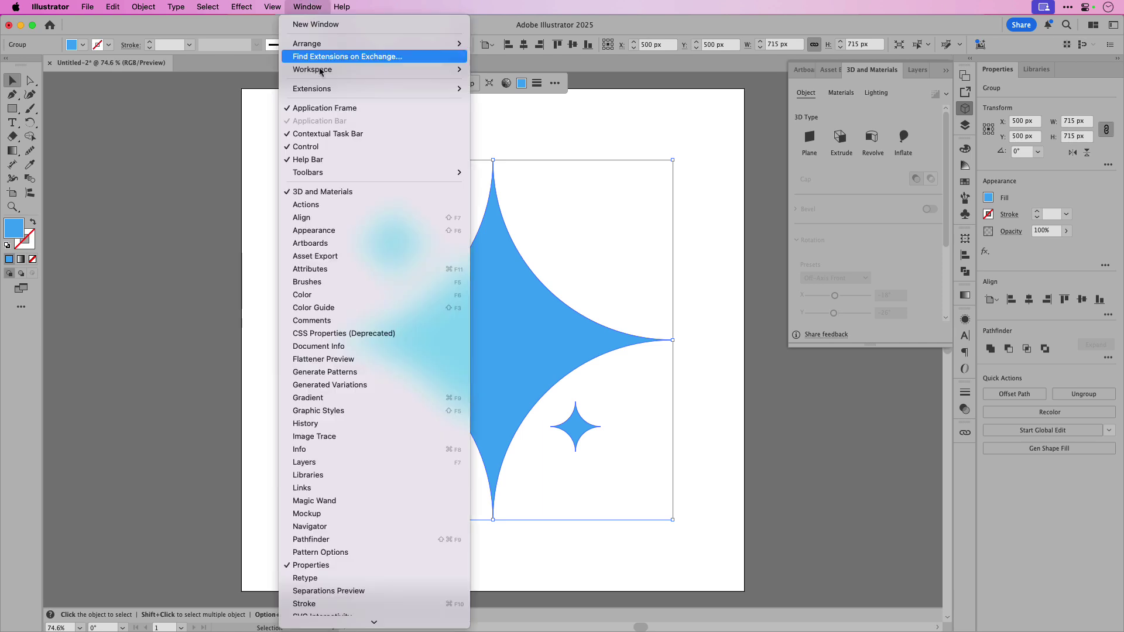
{"action": "left_click", "coordinate": [350, 201]}
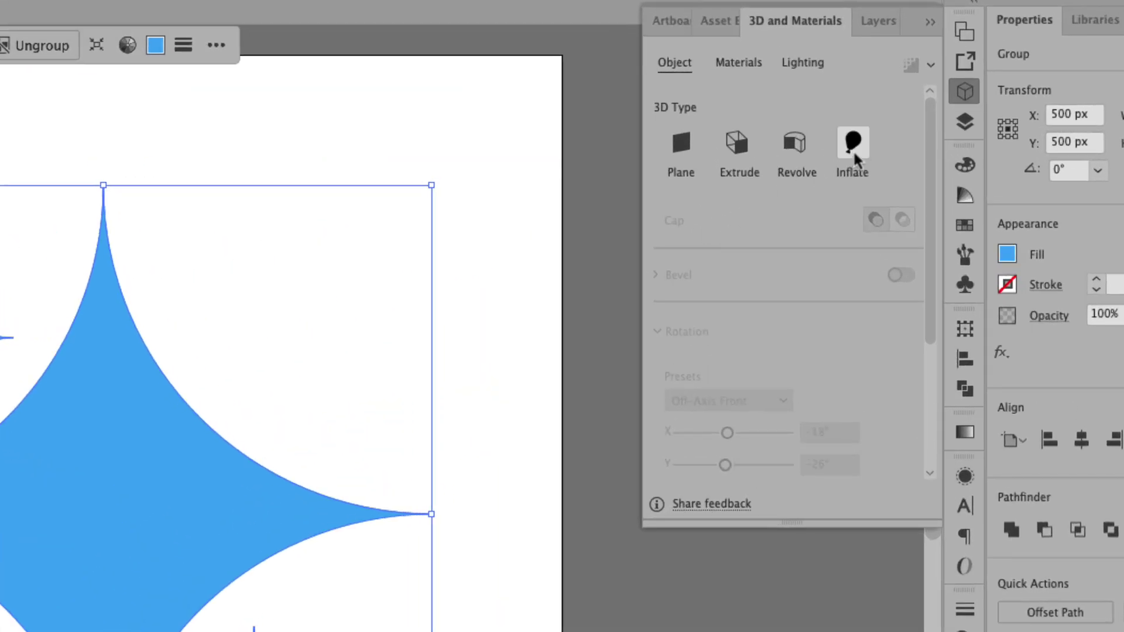
- Make the star group an Inflate 3D object with Depth set to 1400 px
{"action": "left_click", "coordinate": [855, 150]}
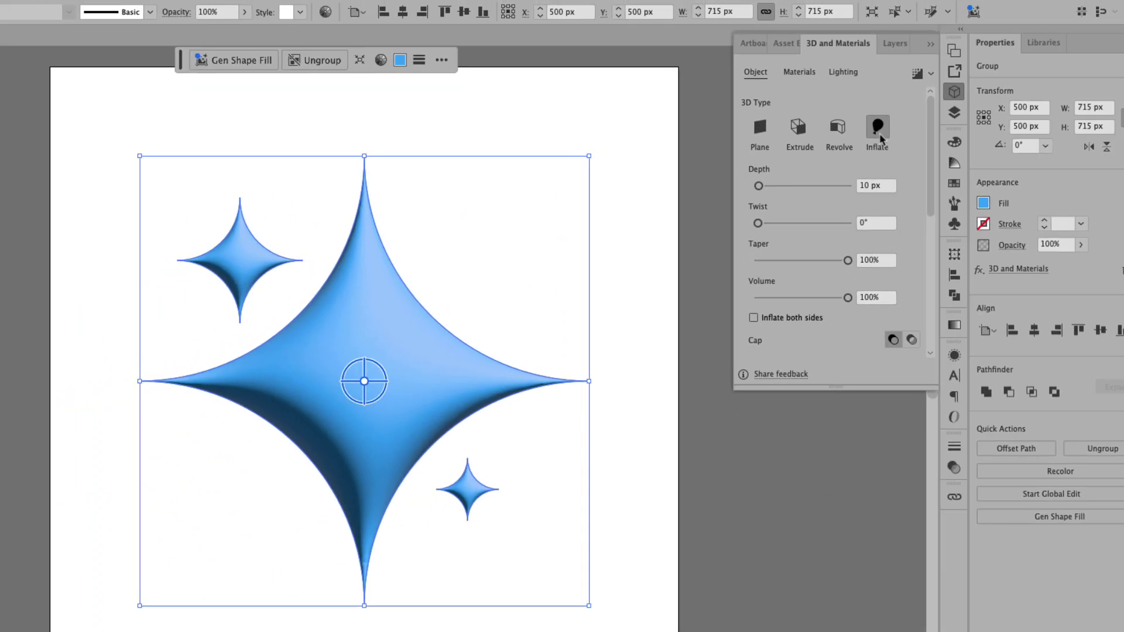
{"action": "left_click_drag", "start_coordinate": [760, 191], "coordinate": [824, 189]}
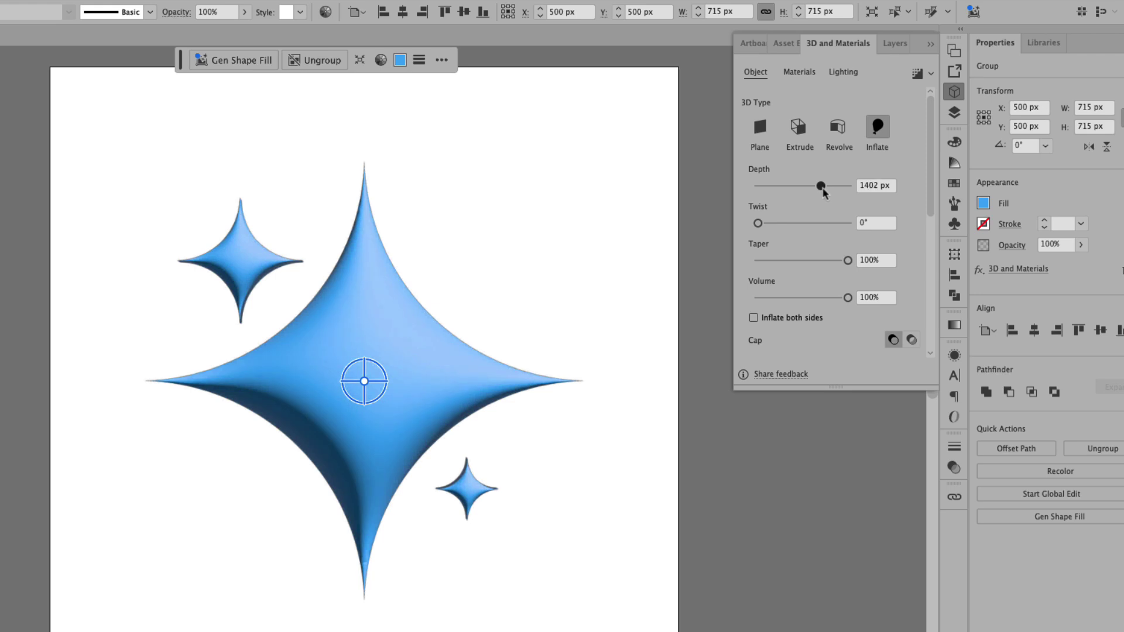
{"action": "left_click_drag", "start_coordinate": [824, 193], "coordinate": [821, 193]}
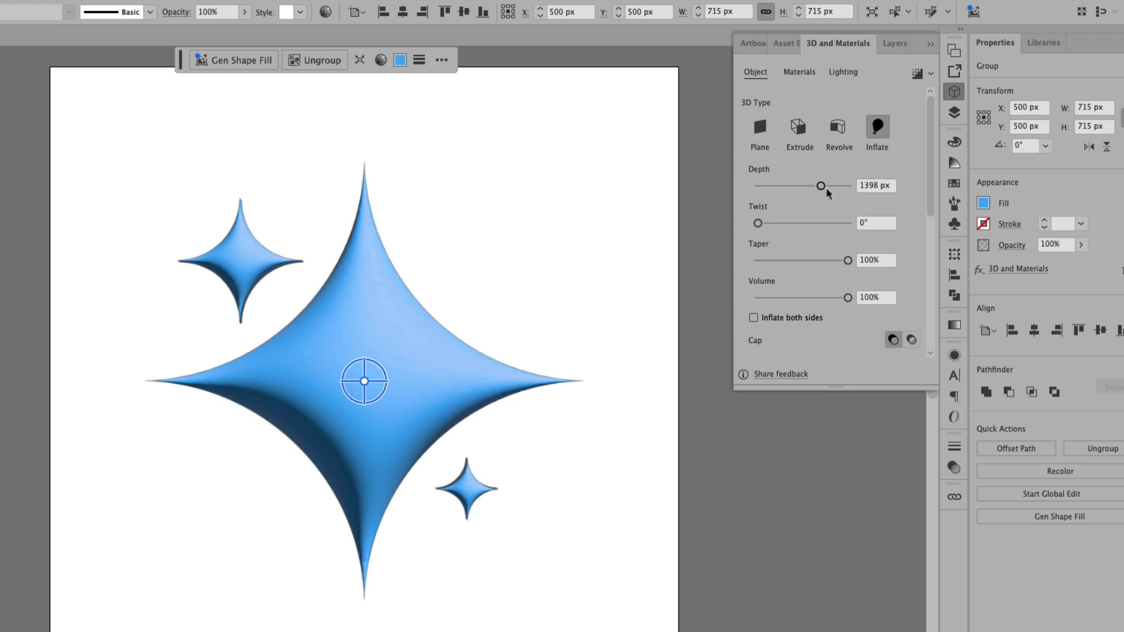
{"action": "left_click", "coordinate": [887, 187]}
{"action": "type", "text": "1400"}
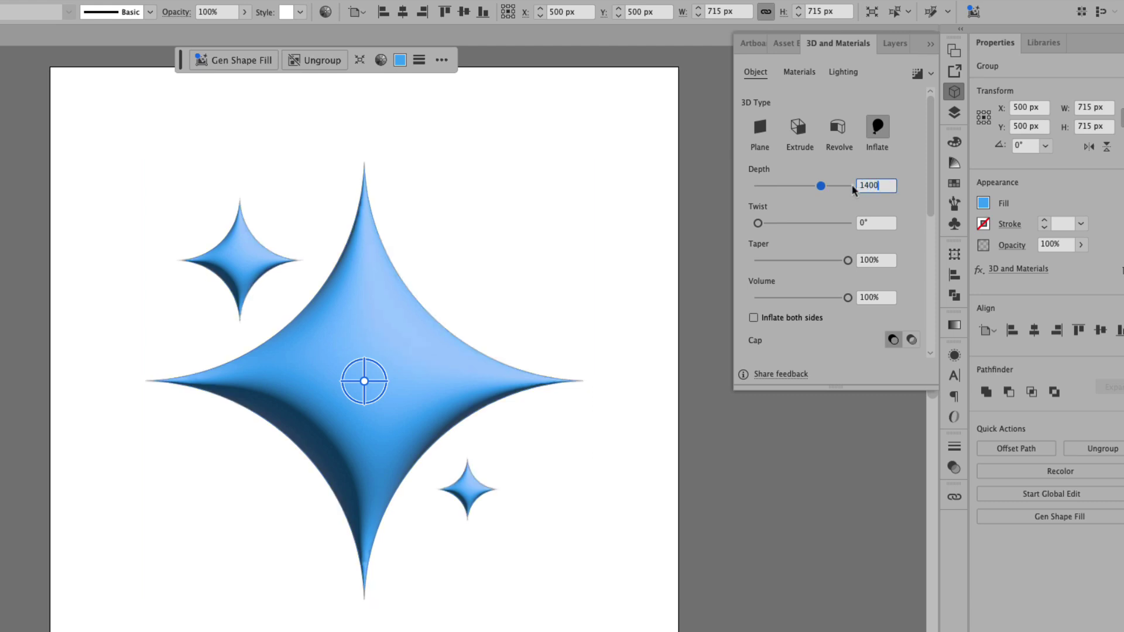
{"action": "key", "text": "Tab"}
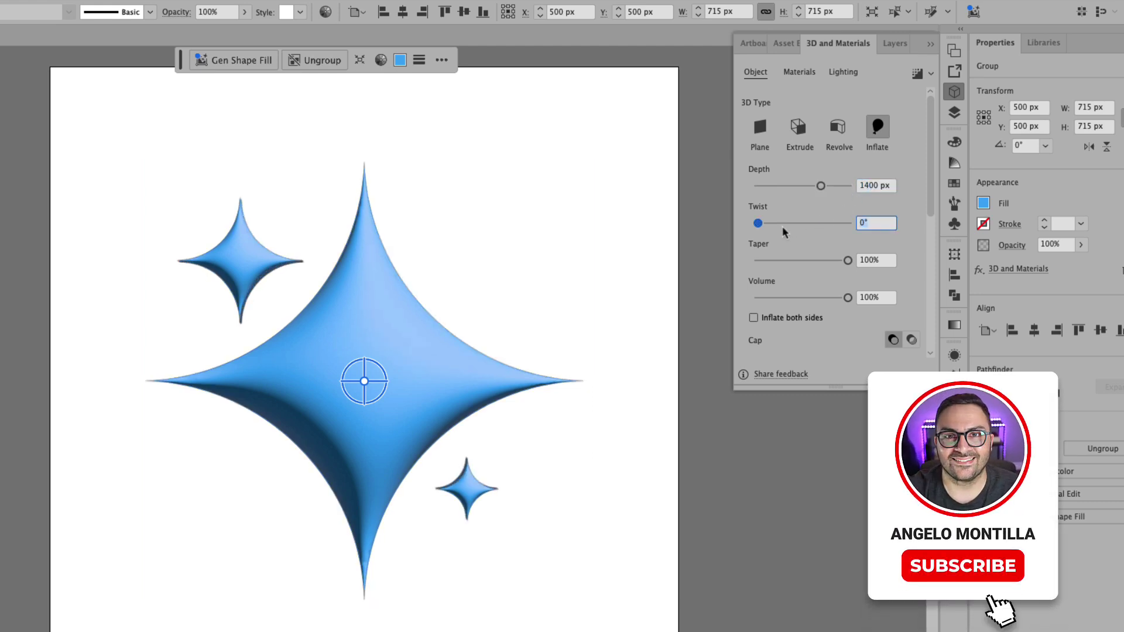
{"action": "scroll", "coordinate": [796, 271], "scroll_direction": "down", "scroll_amount": 1}
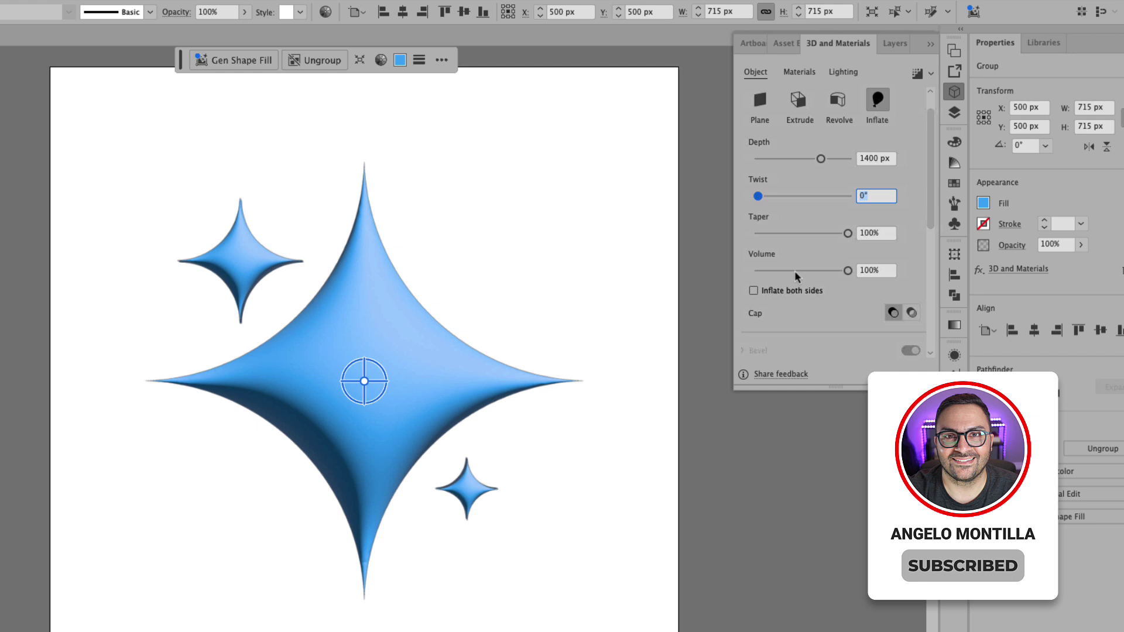
{"action": "scroll", "coordinate": [795, 270], "scroll_direction": "down", "scroll_amount": 6}
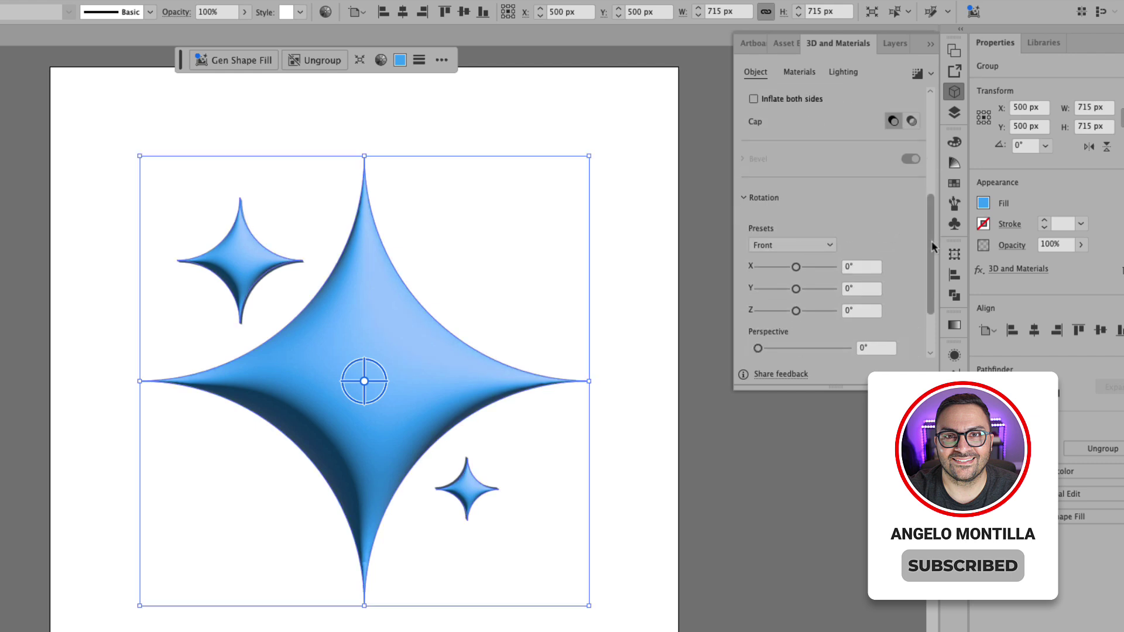
{"action": "scroll", "coordinate": [932, 241], "scroll_direction": "down", "scroll_amount": 2}
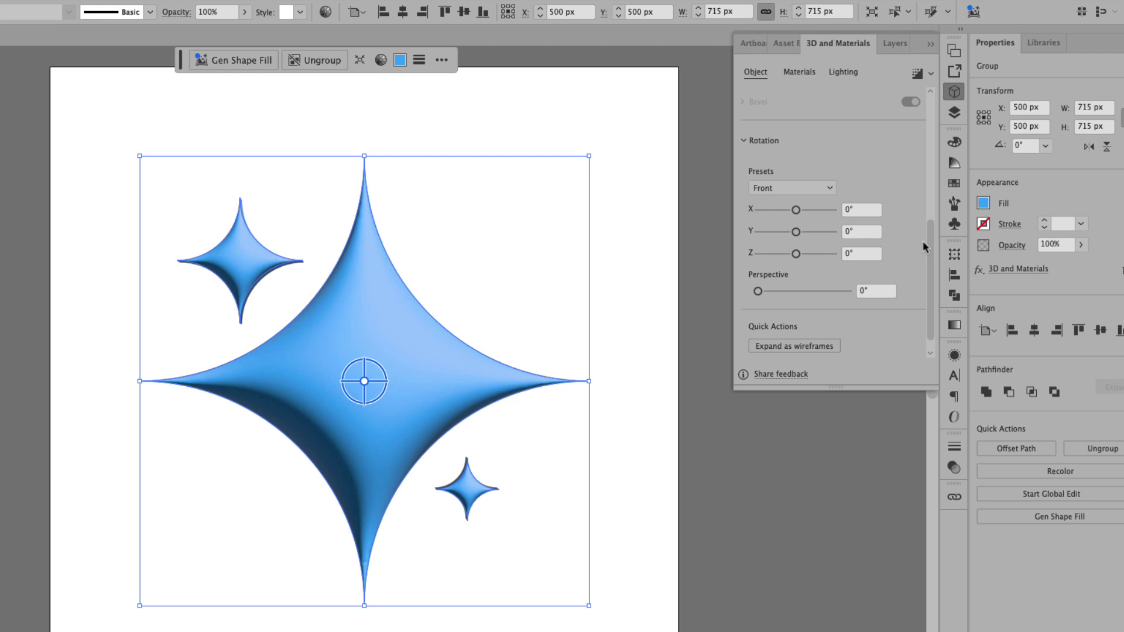
{"action": "left_click_drag", "start_coordinate": [929, 251], "coordinate": [933, 111]}
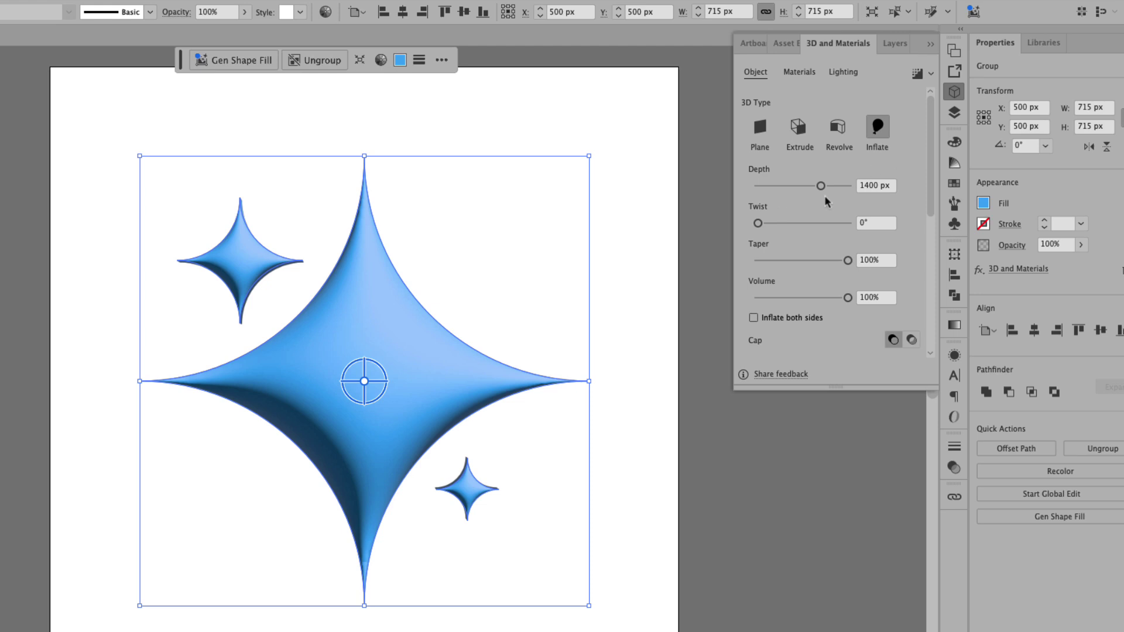
- Apply the Standard lighting preset and lower the light on the sphere
{"action": "left_click", "coordinate": [848, 81]}
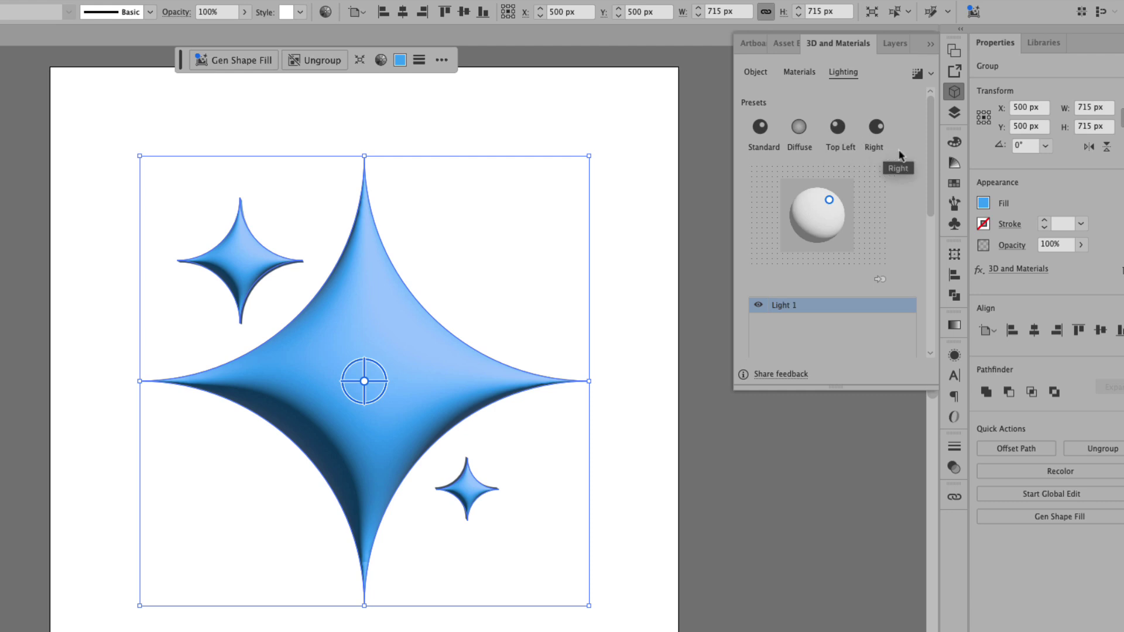
{"action": "left_click", "coordinate": [756, 142]}
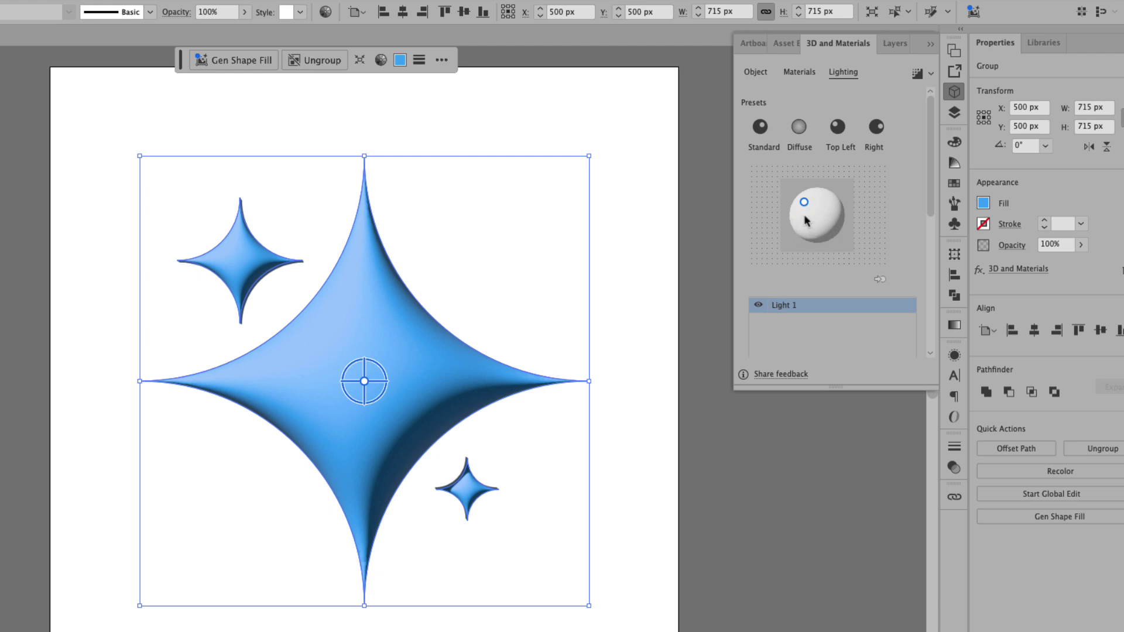
{"action": "left_click_drag", "start_coordinate": [804, 205], "coordinate": [803, 235]}
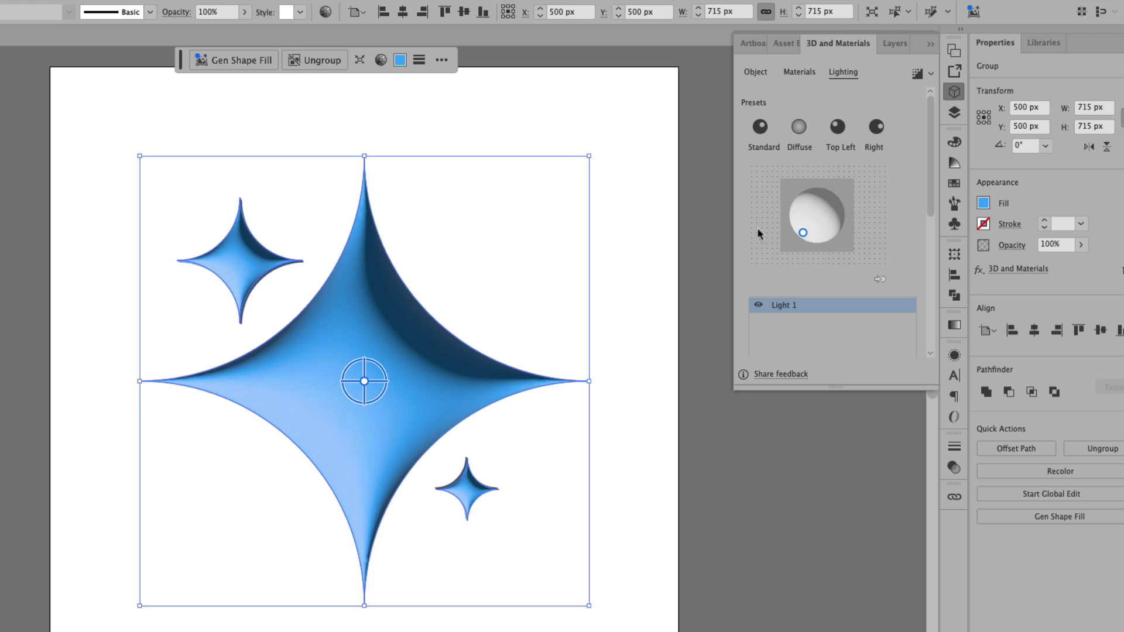
- Reposition Light 1 to the lower left, ending at -42.172° rotation and 40.095° height
{"action": "left_click_drag", "start_coordinate": [932, 208], "coordinate": [929, 314]}
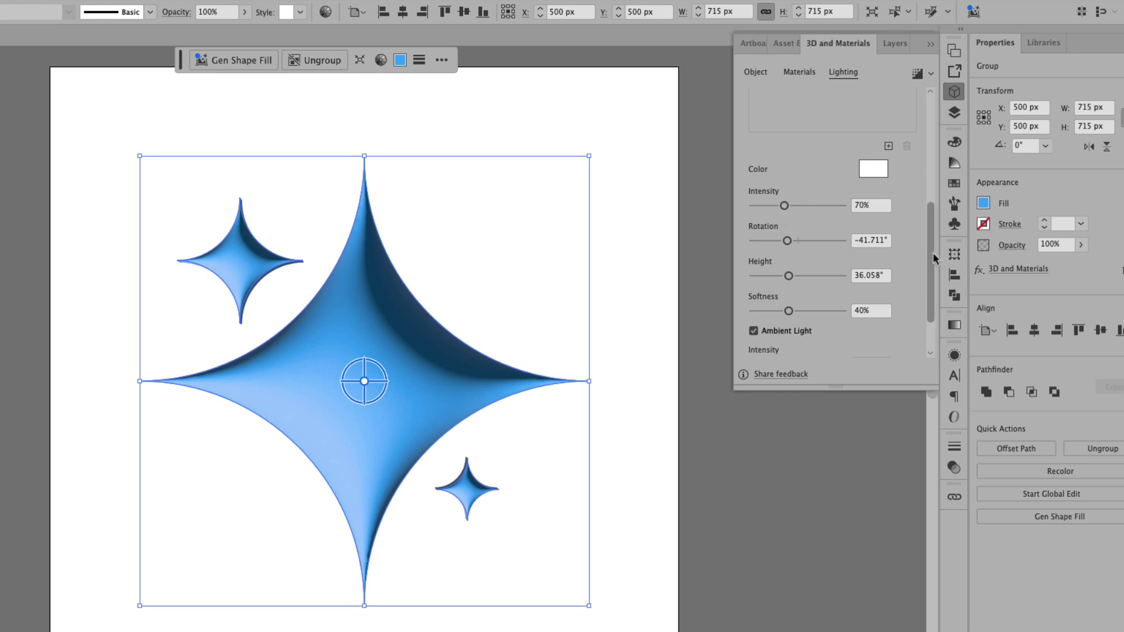
{"action": "left_click_drag", "start_coordinate": [931, 252], "coordinate": [924, 149]}
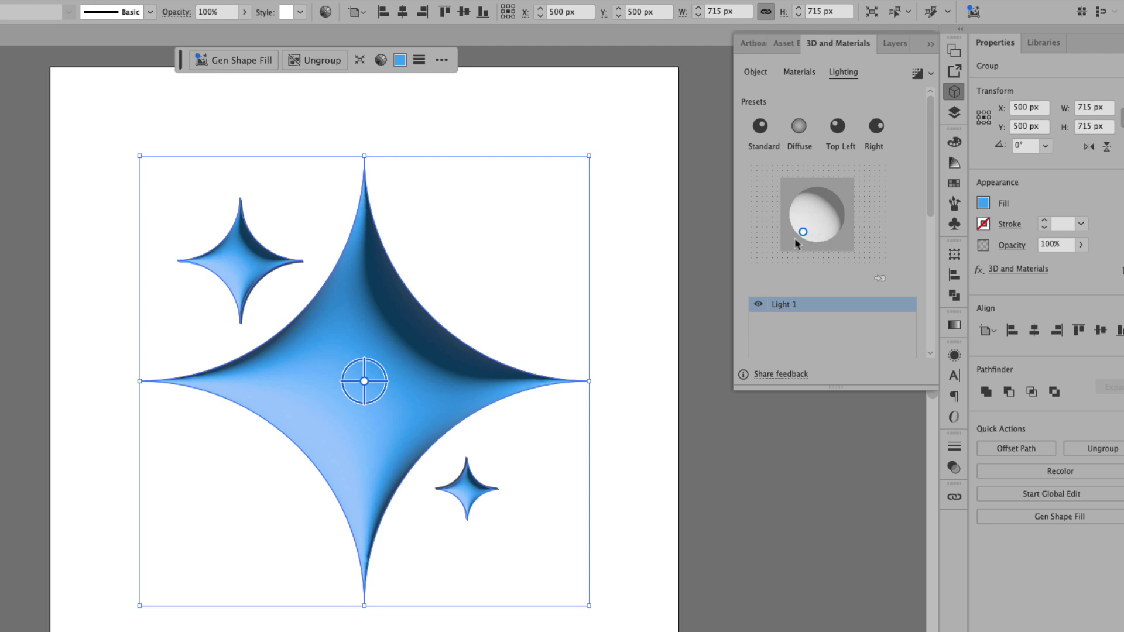
{"action": "left_click_drag", "start_coordinate": [804, 235], "coordinate": [809, 219]}
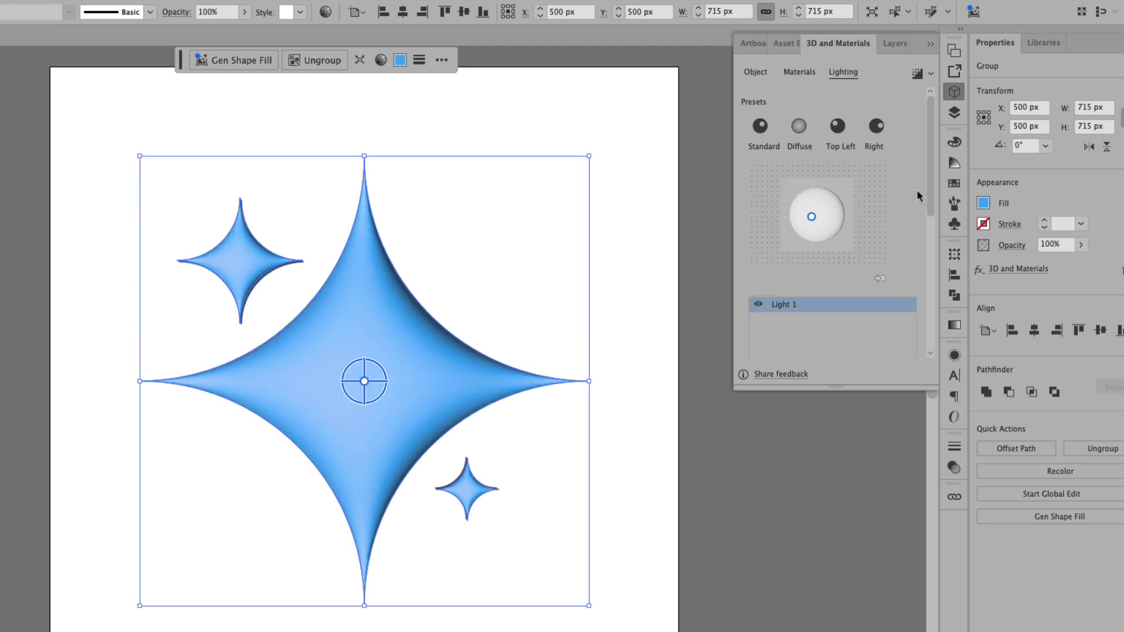
{"action": "mouse_move", "coordinate": [929, 185]}
{"action": "left_mouse_down"}
{"action": "mouse_move", "coordinate": [928, 291]}
{"action": "mouse_move", "coordinate": [930, 194]}
{"action": "left_mouse_up"}
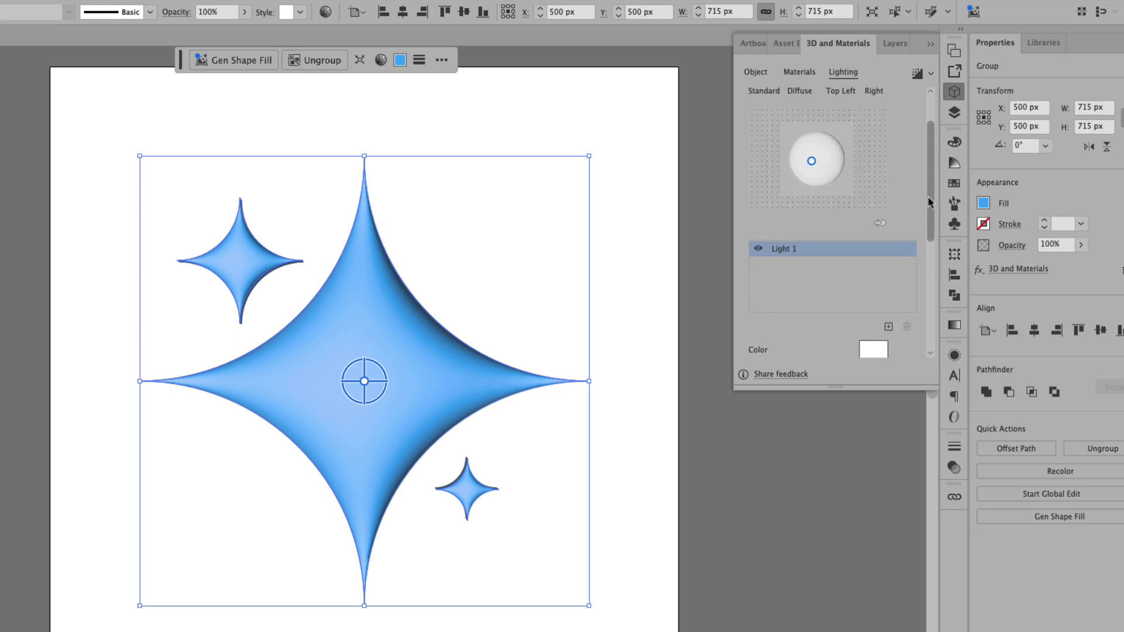
{"action": "left_click_drag", "start_coordinate": [808, 176], "coordinate": [804, 177]}
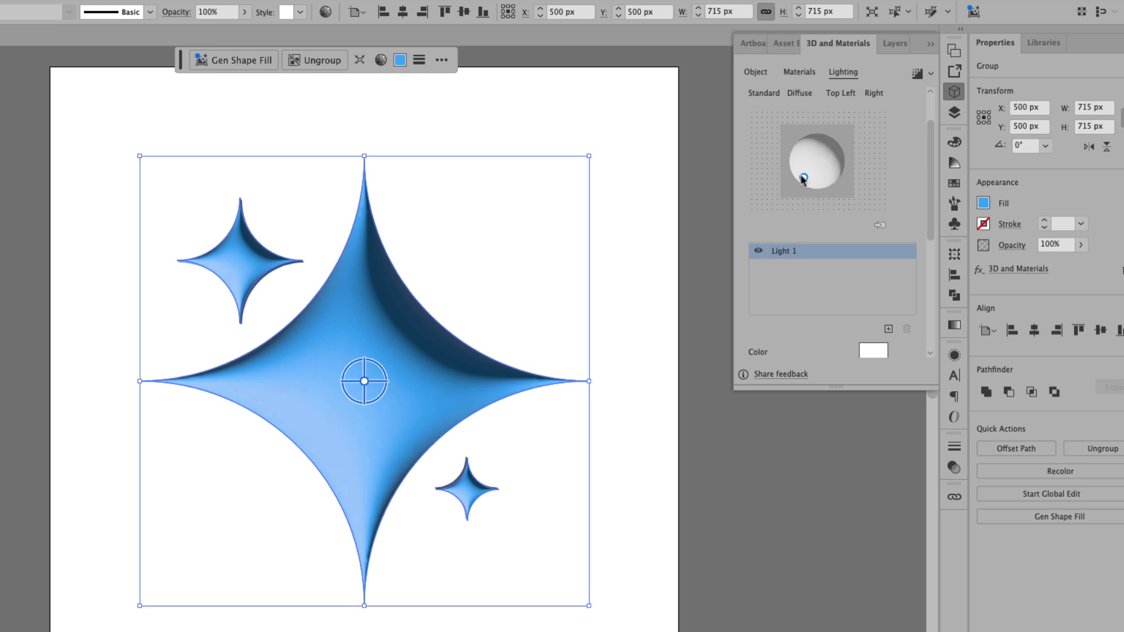
{"action": "left_click_drag", "start_coordinate": [929, 163], "coordinate": [918, 130]}
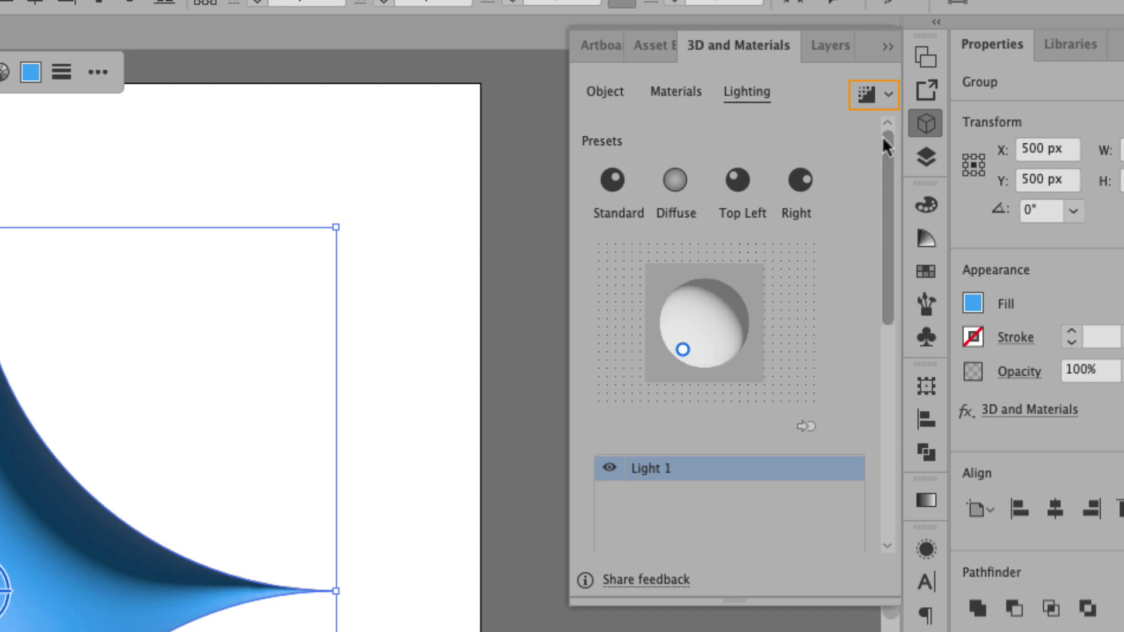
- Enable ray tracing at Medium quality and render the glossy 3D star cluster
{"action": "left_click", "coordinate": [890, 98]}
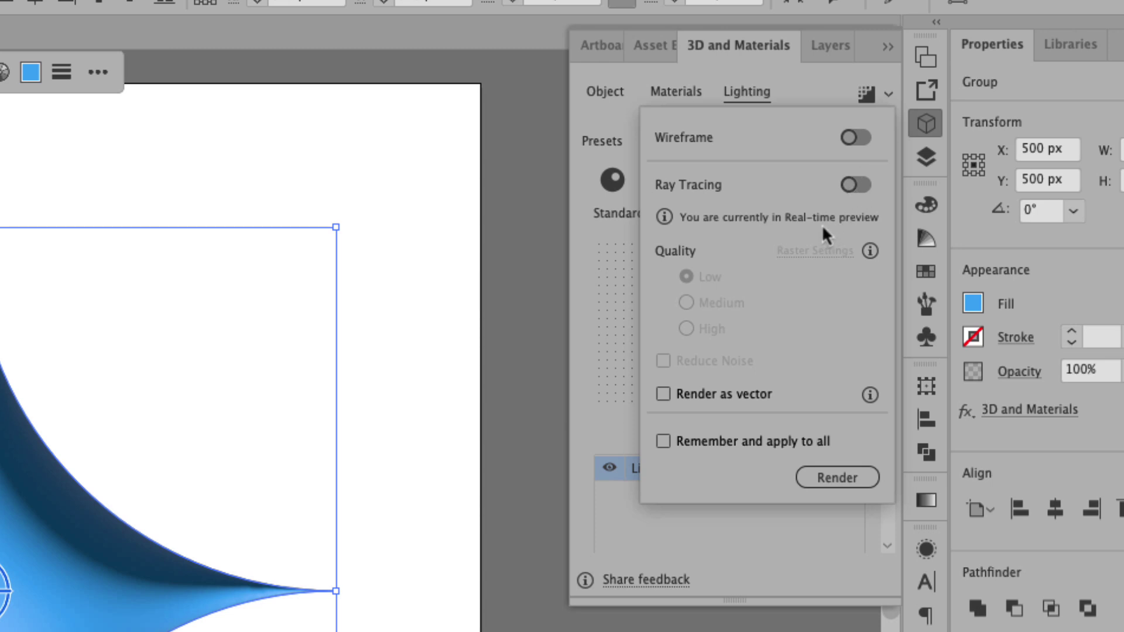
{"action": "left_click", "coordinate": [849, 187]}
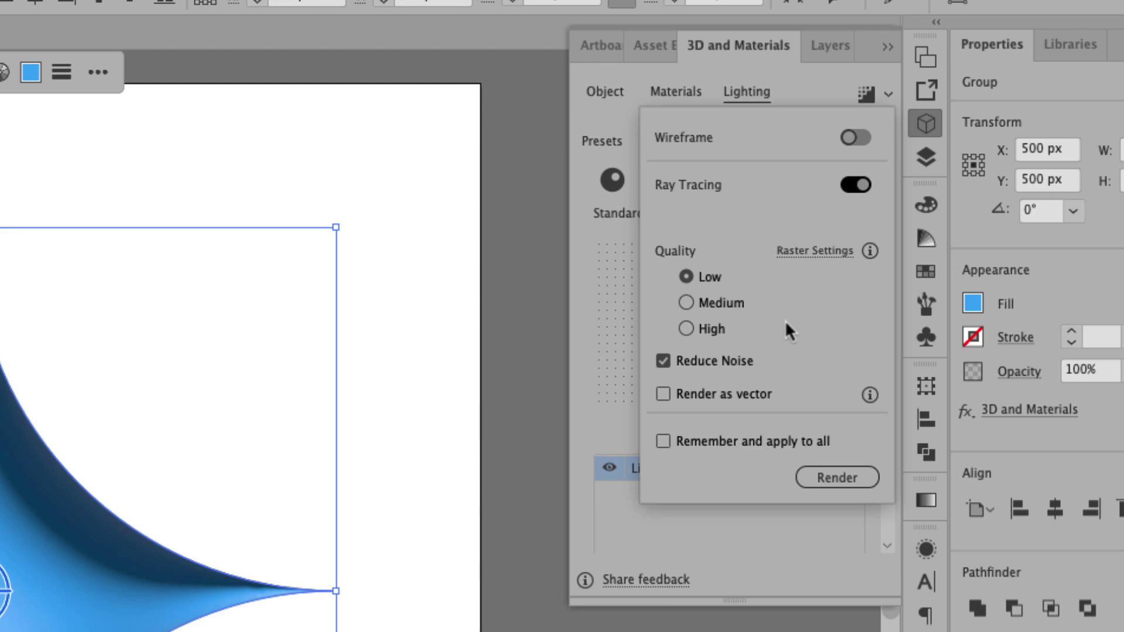
{"action": "left_click", "coordinate": [710, 309]}
{"action": "left_click", "coordinate": [834, 480]}
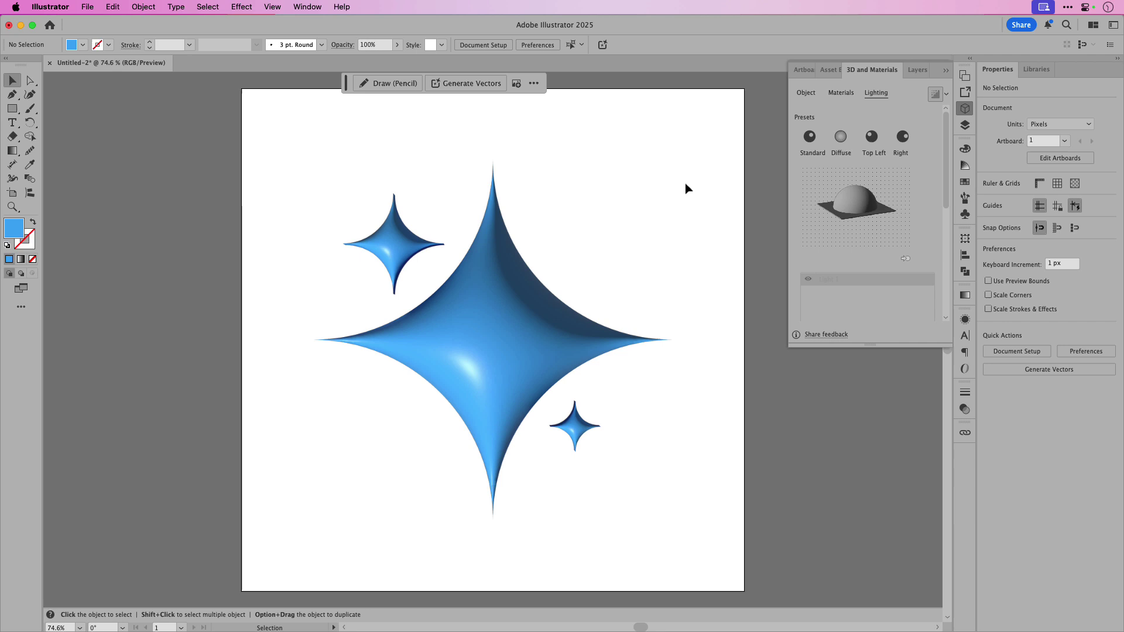
- Add the selected star cluster artwork to the 3D Assets library as a graphic
{"action": "left_click", "coordinate": [1035, 70]}
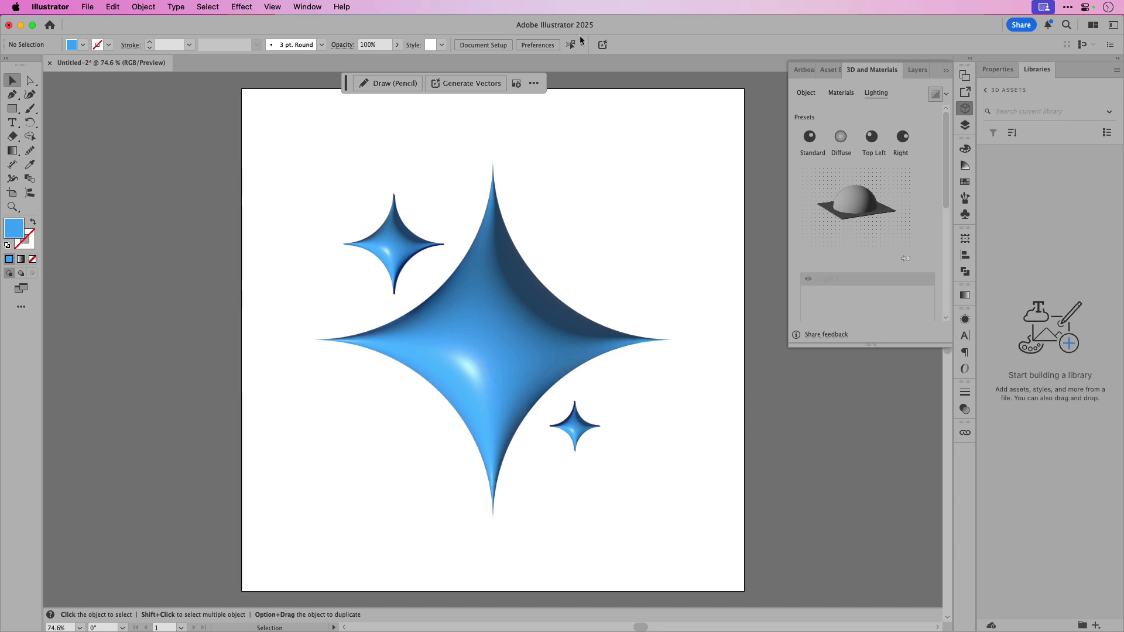
{"action": "left_click", "coordinate": [317, 7]}
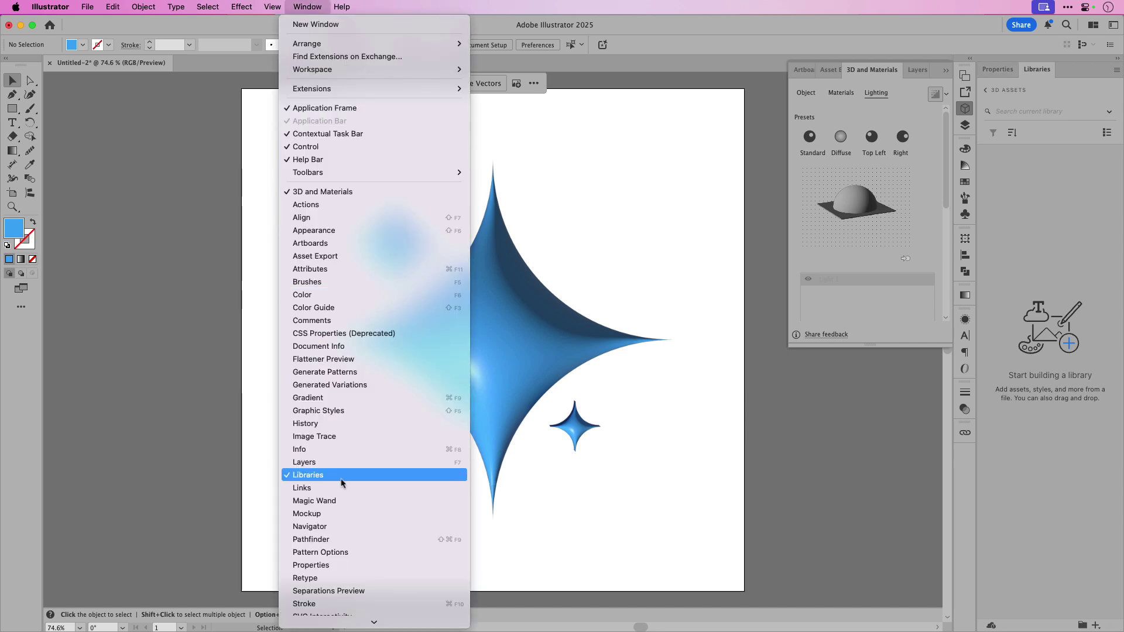
{"action": "left_click", "coordinate": [742, 259]}
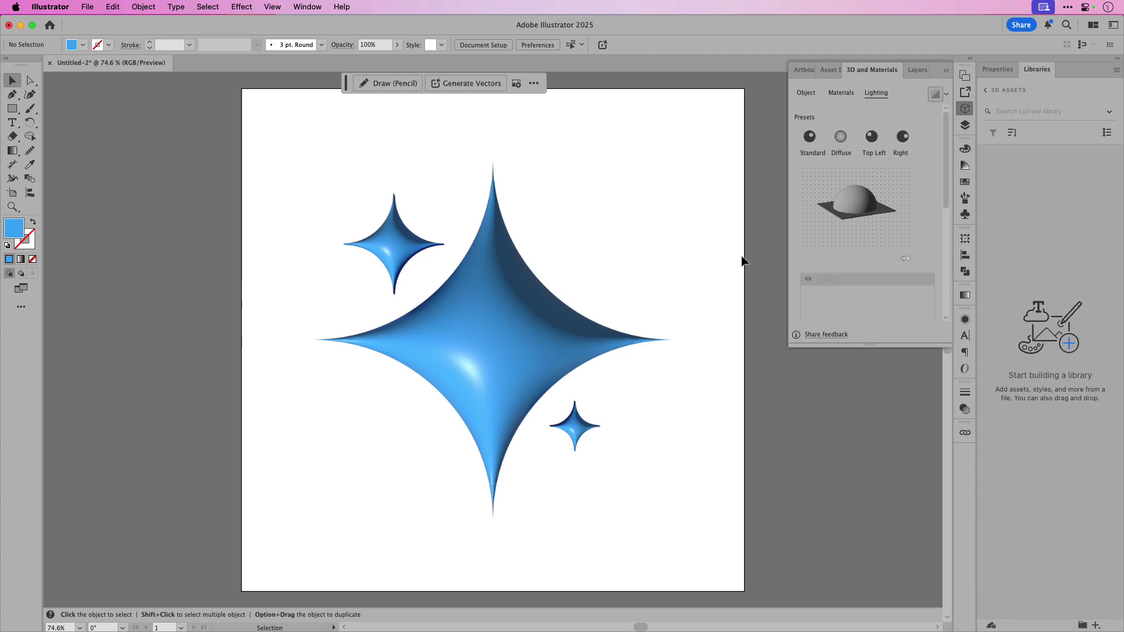
{"action": "left_click", "coordinate": [541, 326]}
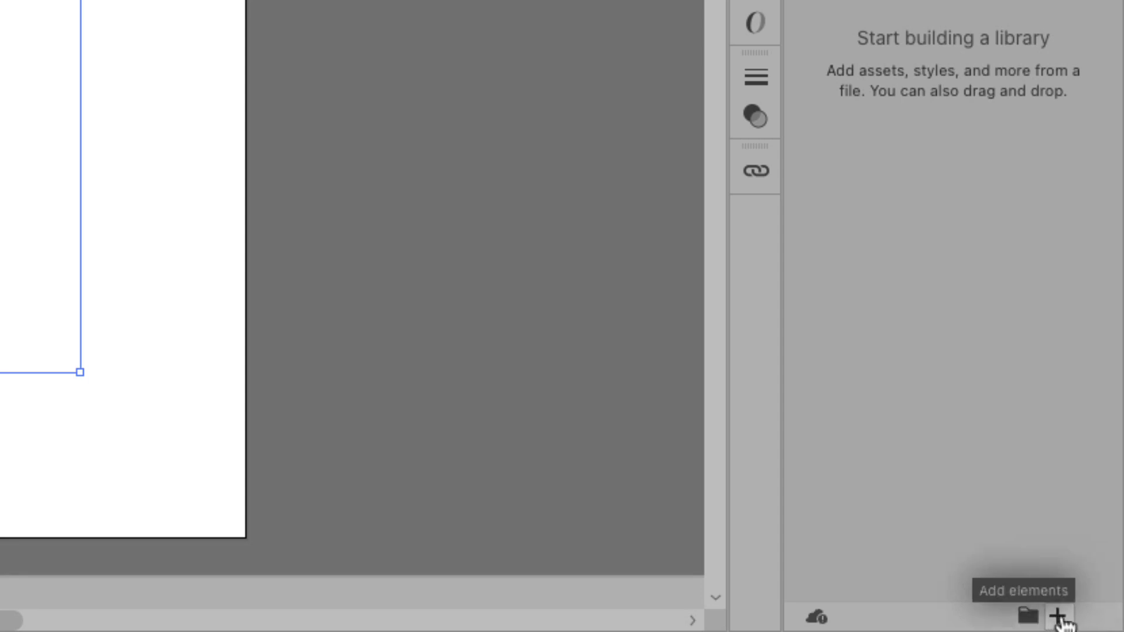
{"action": "left_click", "coordinate": [1060, 618]}
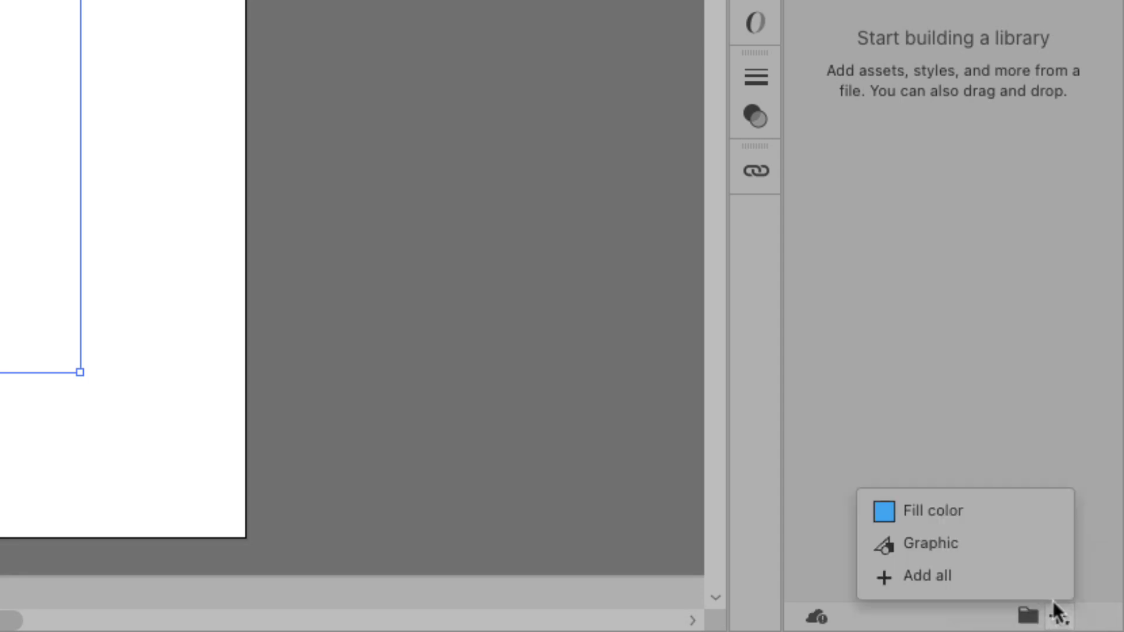
{"action": "left_click", "coordinate": [1027, 549]}
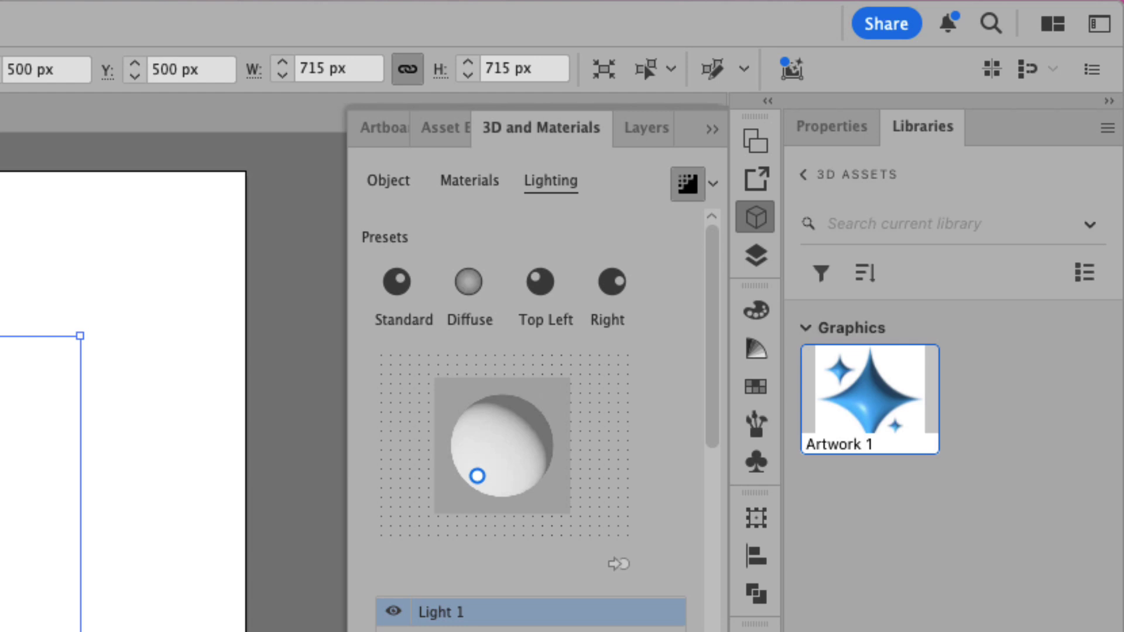
- Rename the new library graphic to '3D Stars'
{"action": "double_click", "coordinate": [838, 446]}
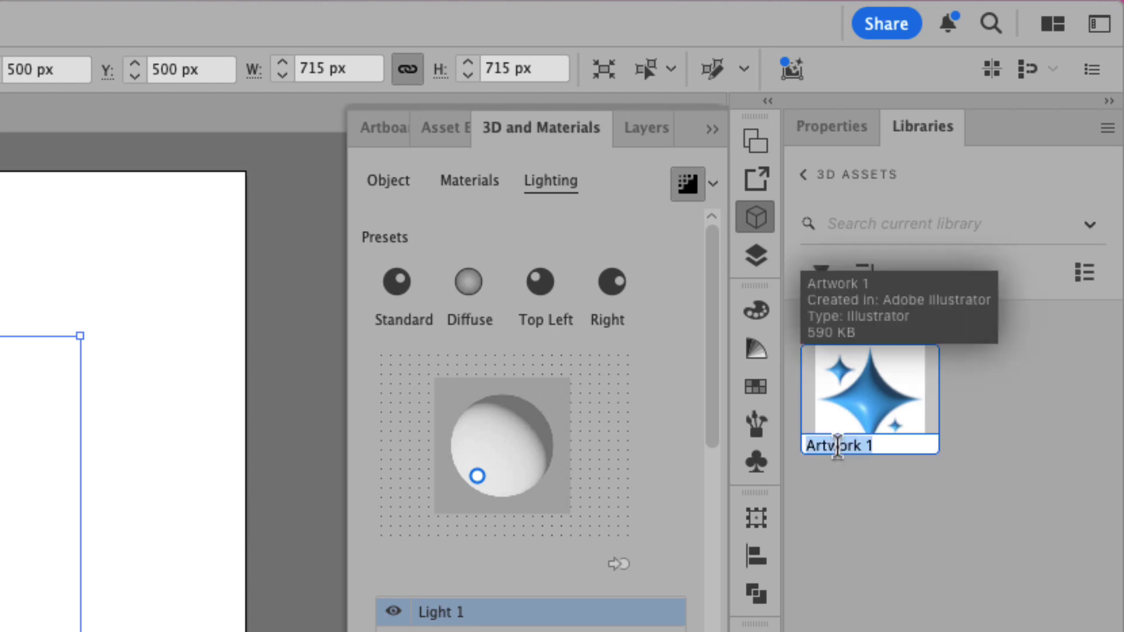
{"action": "type", "text": "3D Stars"}
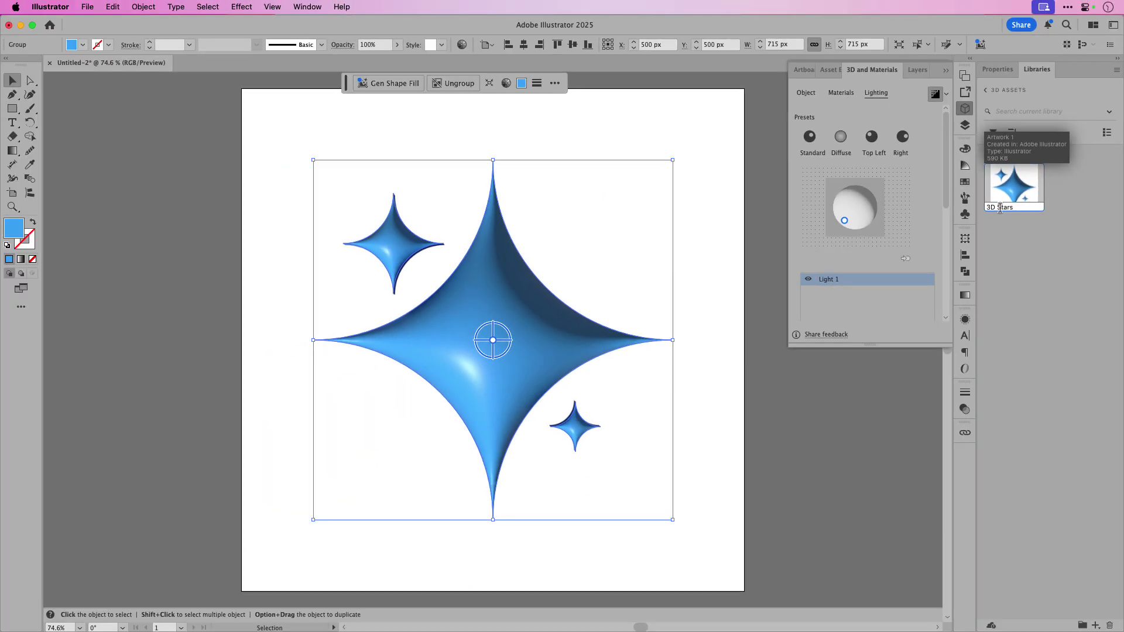
{"action": "key", "text": "Return"}
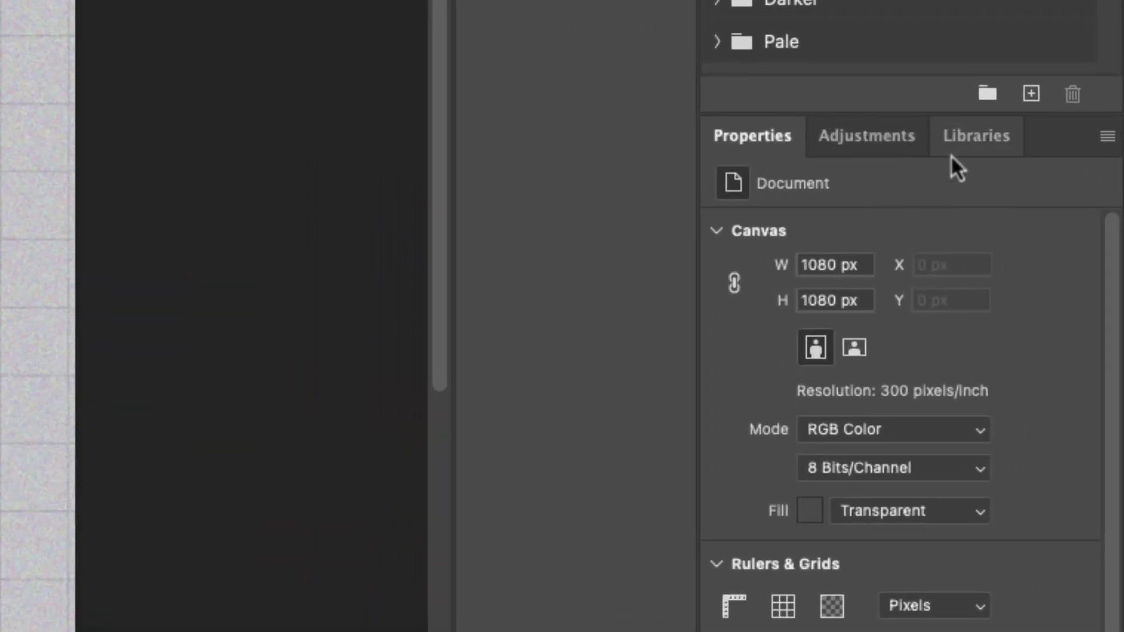
- Drag 3D Stars from Libraries onto the poster, shrink it to 7.73%, and place it top-right
{"action": "left_click", "coordinate": [960, 146]}
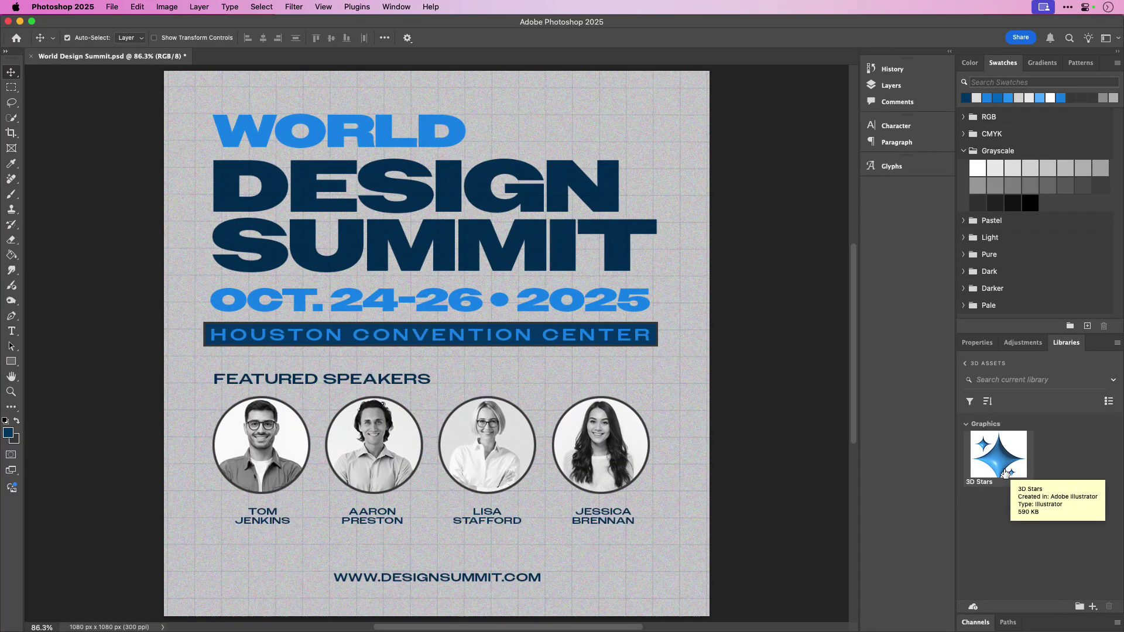
{"action": "left_click_drag", "start_coordinate": [1001, 472], "coordinate": [650, 322]}
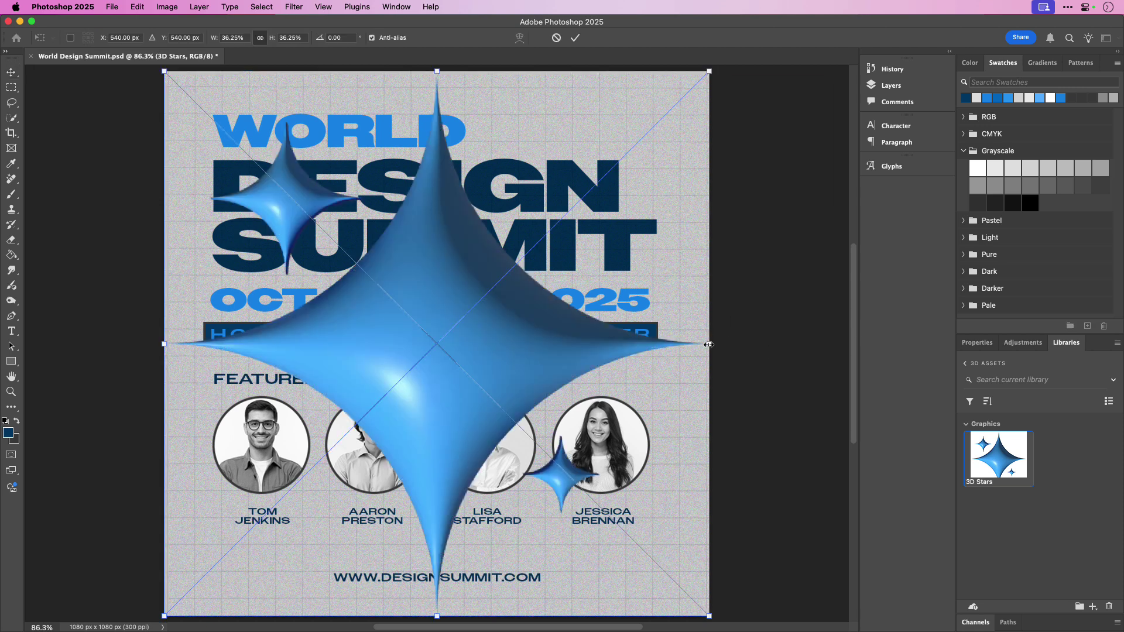
{"action": "left_click_drag", "start_coordinate": [709, 345], "coordinate": [388, 350]}
{"action": "left_click_drag", "start_coordinate": [289, 352], "coordinate": [576, 197]}
{"action": "left_click_drag", "start_coordinate": [455, 293], "coordinate": [560, 187]}
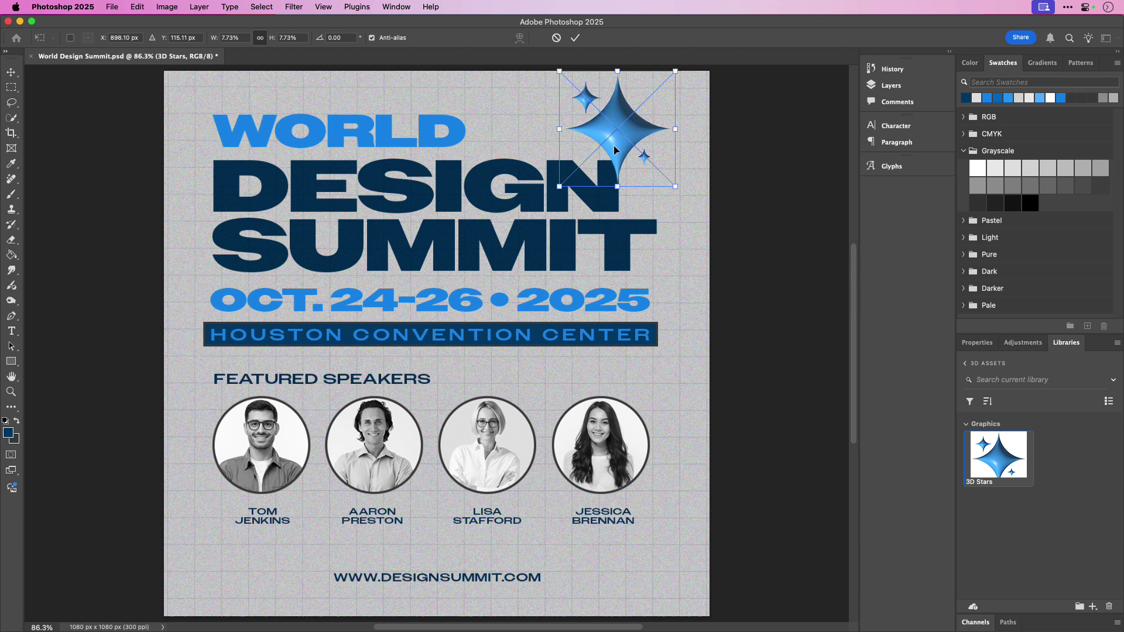
{"action": "left_click_drag", "start_coordinate": [605, 152], "coordinate": [643, 157]}
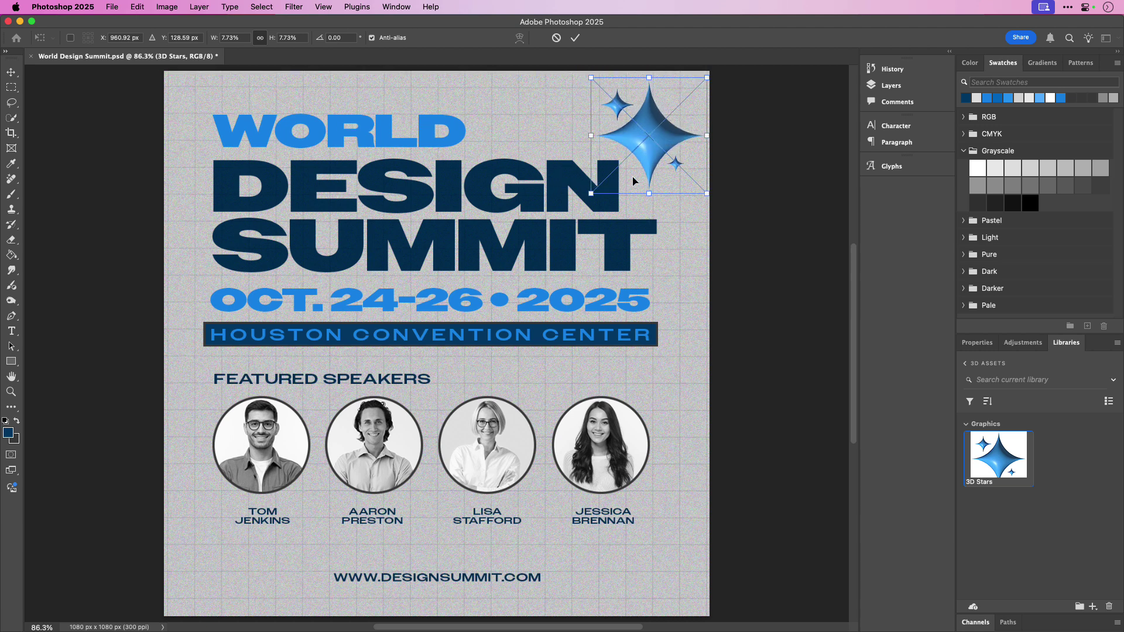
- Commit the top-right stars, then add a half-size copy at the first speaker photo's upper-left edge
{"action": "key", "text": "Return"}
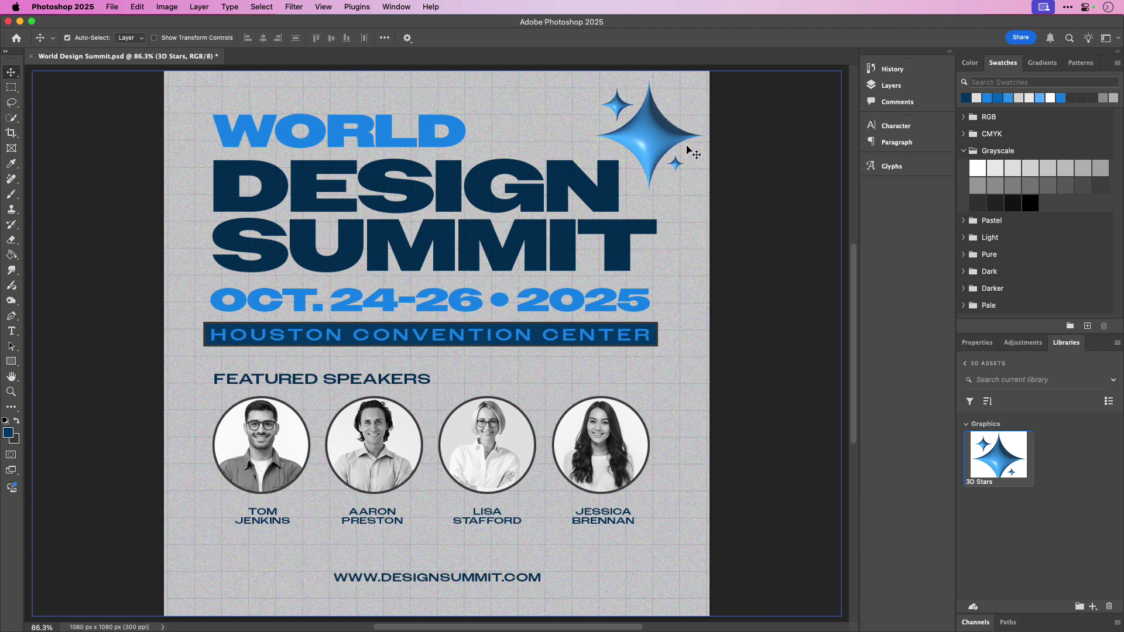
{"action": "key", "text": "alt"}
{"action": "left_click_drag", "start_coordinate": [665, 139], "coordinate": [266, 448]}
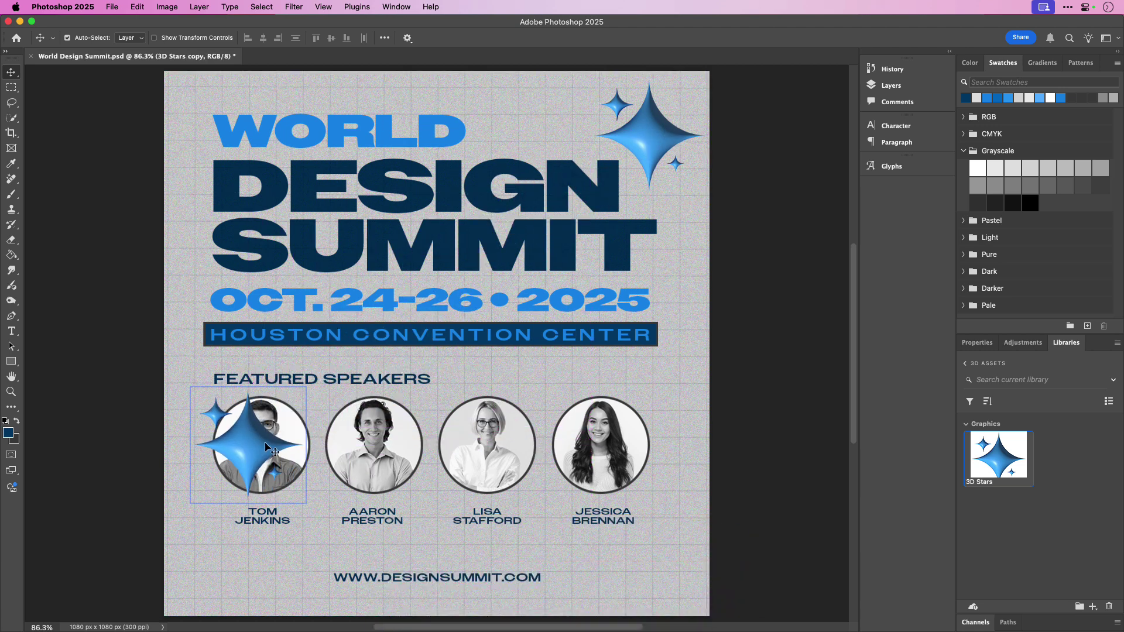
{"action": "key", "text": "super+t"}
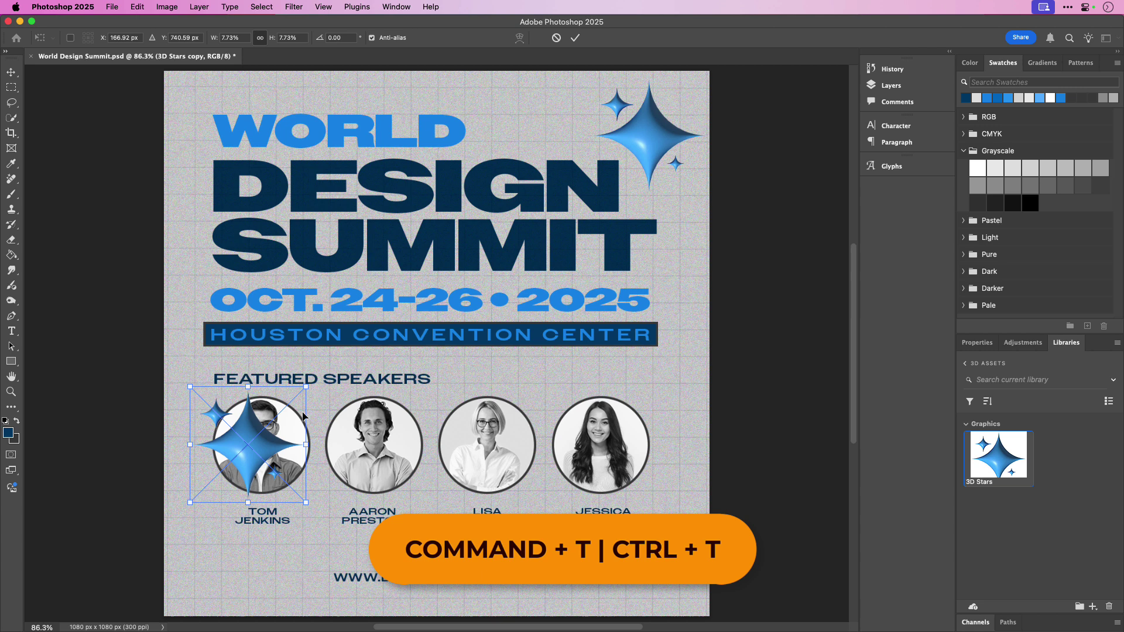
{"action": "left_click_drag", "start_coordinate": [306, 387], "coordinate": [242, 444]}
{"action": "left_click_drag", "start_coordinate": [222, 490], "coordinate": [215, 438]}
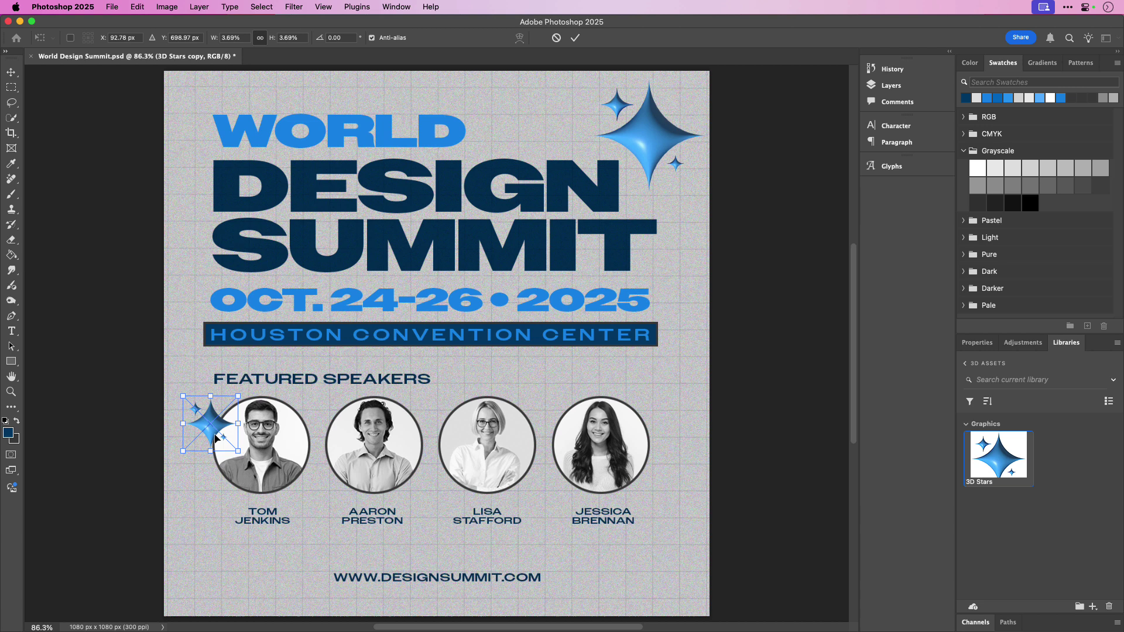
{"action": "key", "text": "Return"}
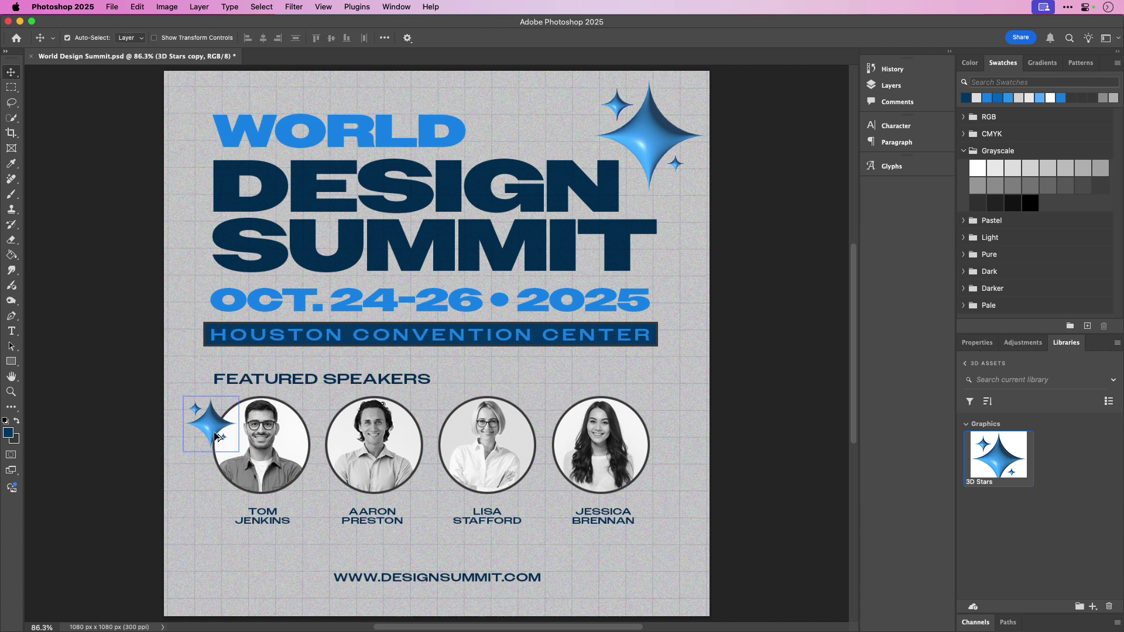
- Duplicate a tiny 2.26% stars copy down beside the website address
{"action": "left_click_drag", "start_coordinate": [217, 439], "coordinate": [635, 551]}
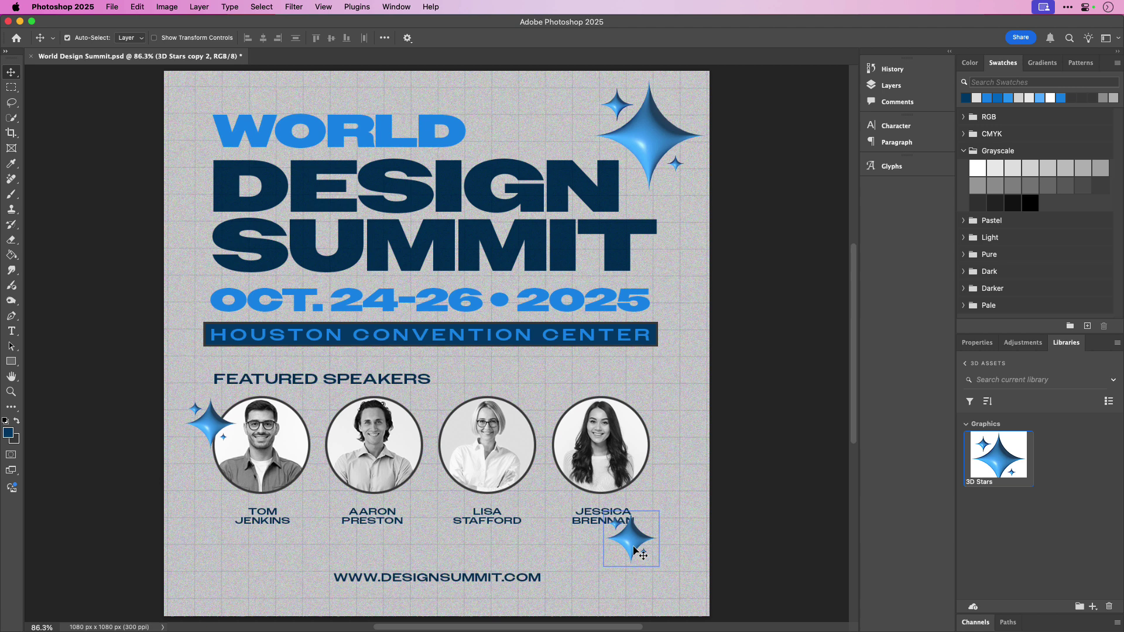
{"action": "key", "text": "super+t"}
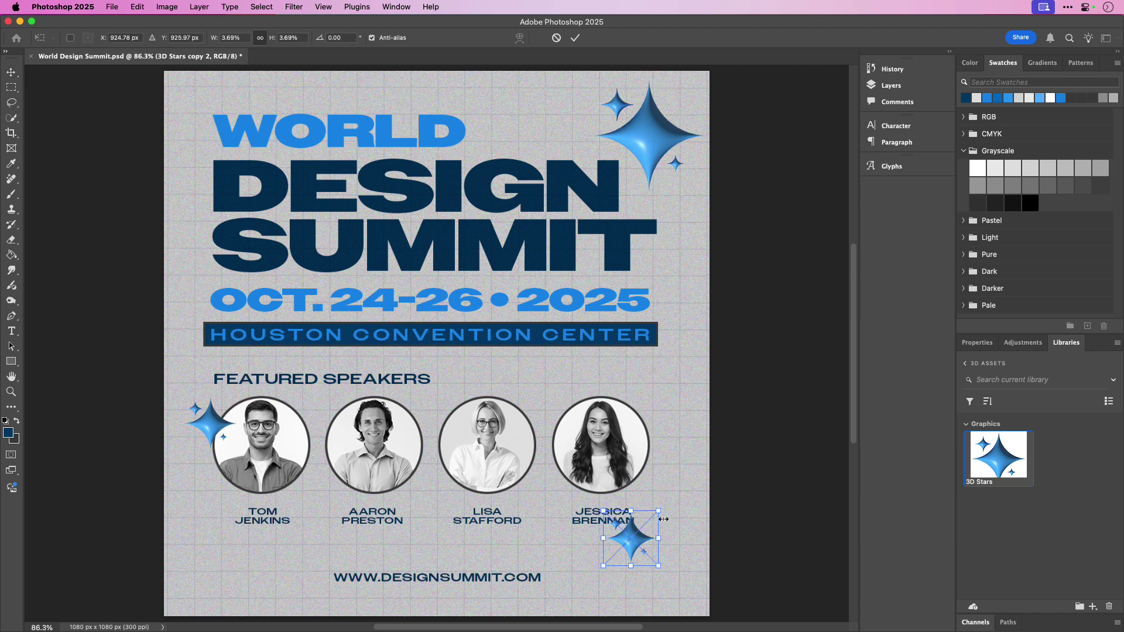
{"action": "left_click_drag", "start_coordinate": [659, 512], "coordinate": [589, 575]}
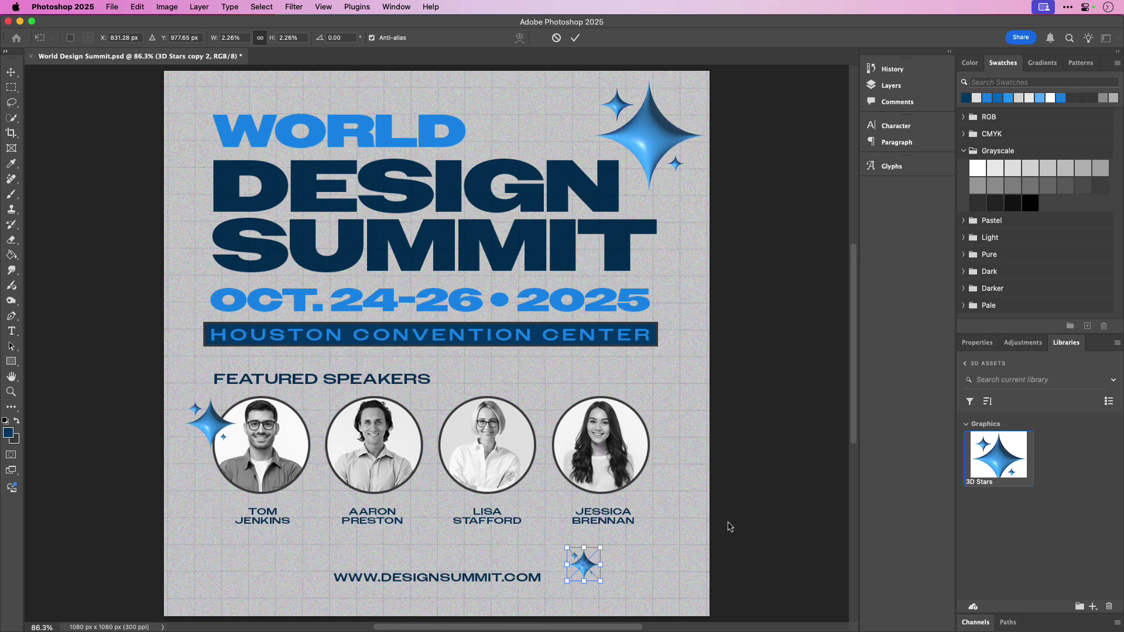
{"action": "key", "text": "Return"}
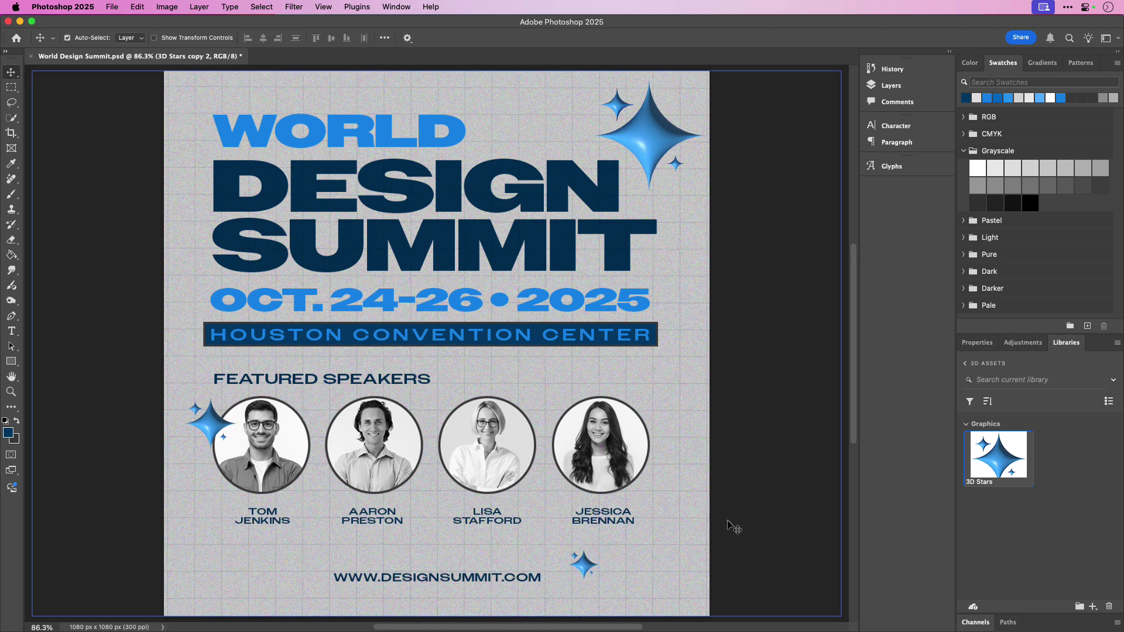